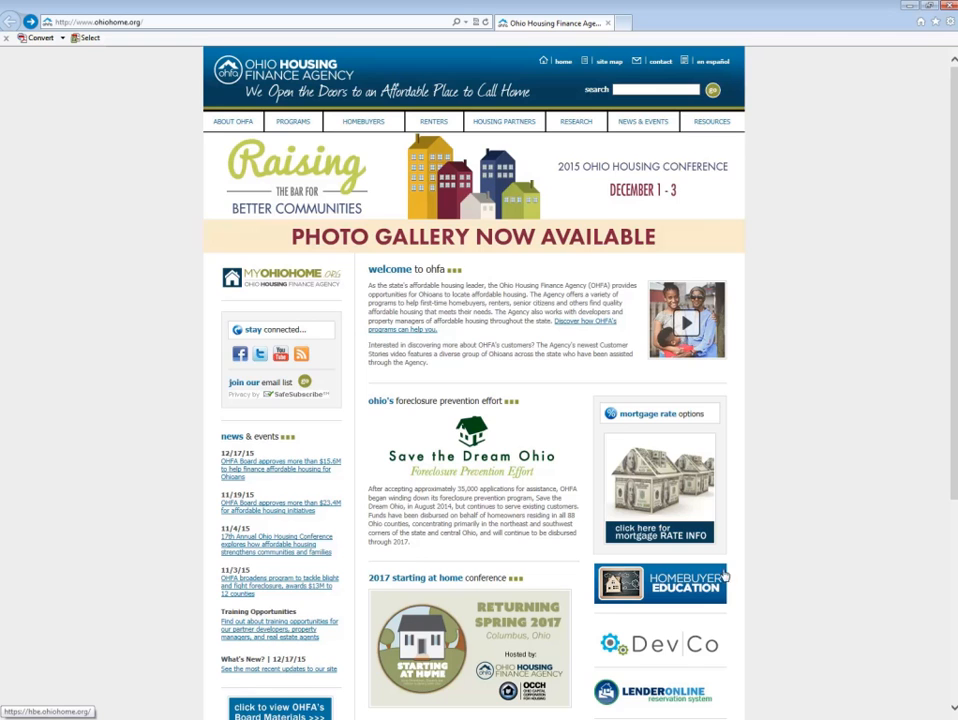
- Visit the DevCo section and look over its Help Desk form and Compliance User Guide, returning to the main DevCo page
left_click(672, 330)
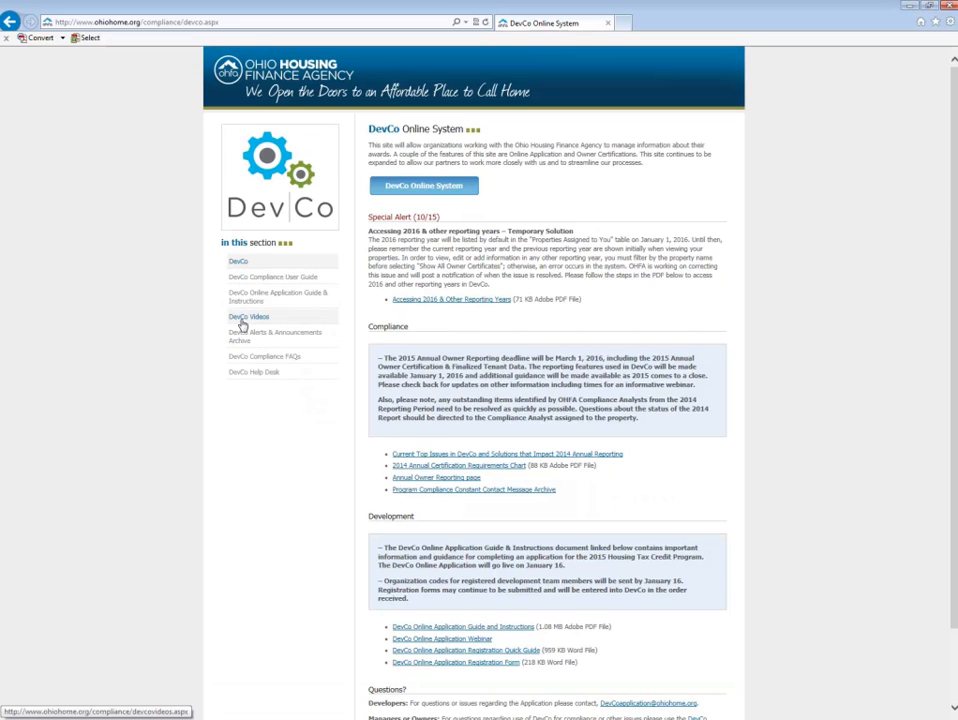
left_click(258, 378)
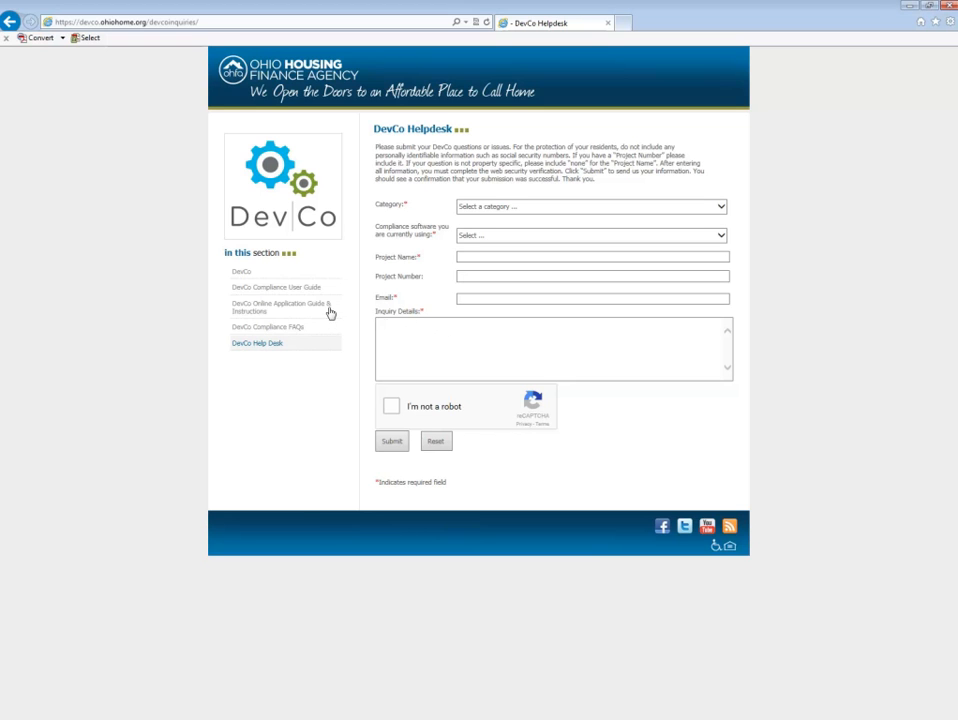
left_click(264, 290)
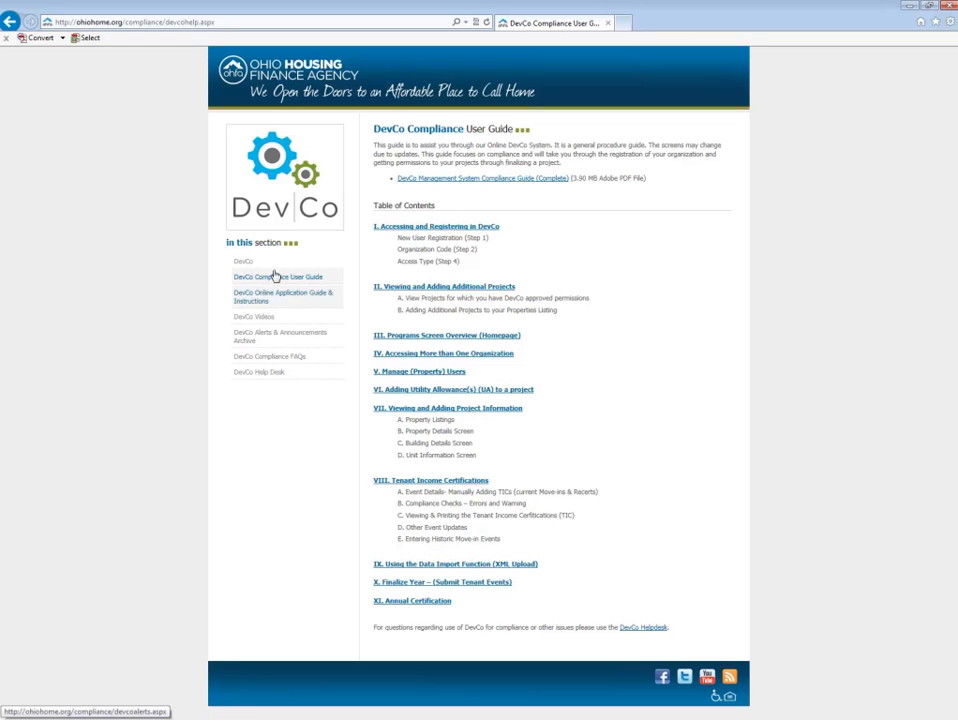
left_click(243, 263)
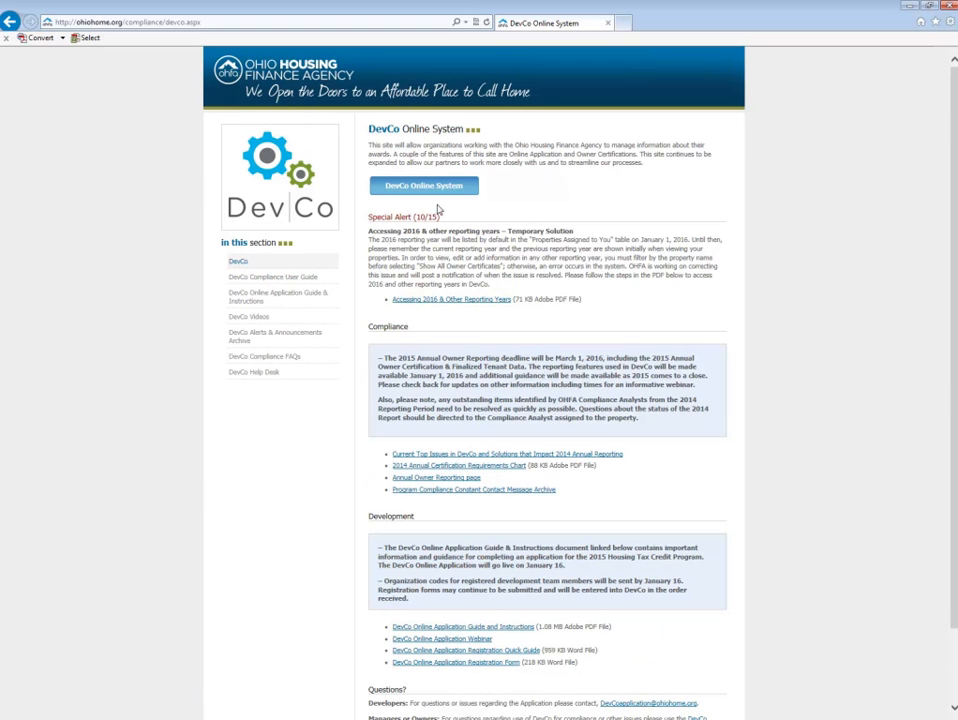
- Open the DevCo Online System and log in with the account username and password
left_click(443, 185)
left_click(422, 190)
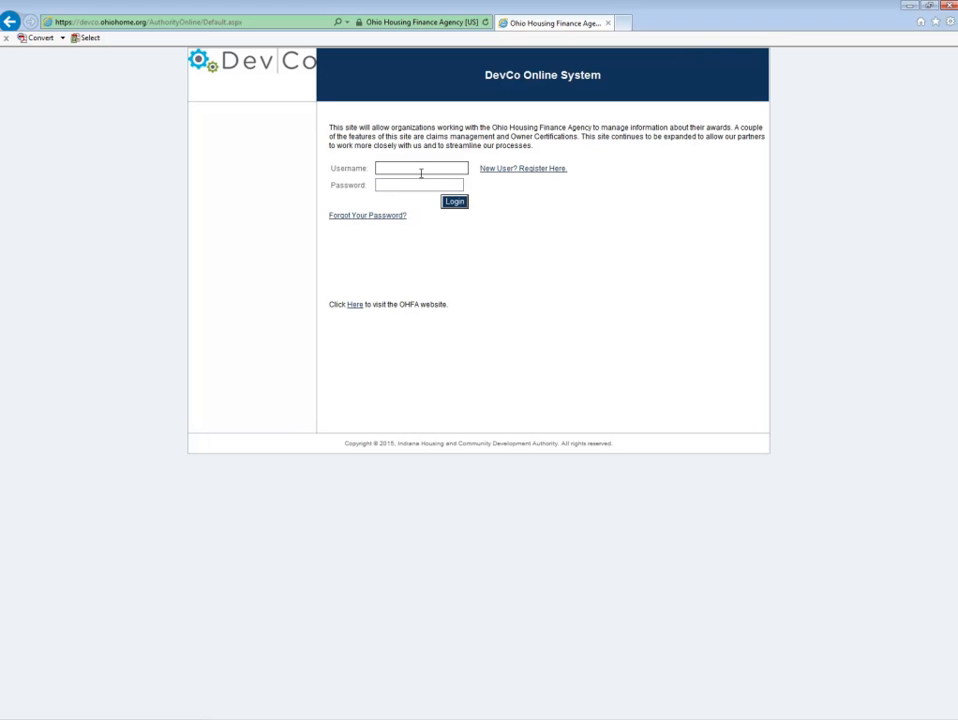
type("housinglocate")
key("Tab")
type("************")
left_click(449, 202)
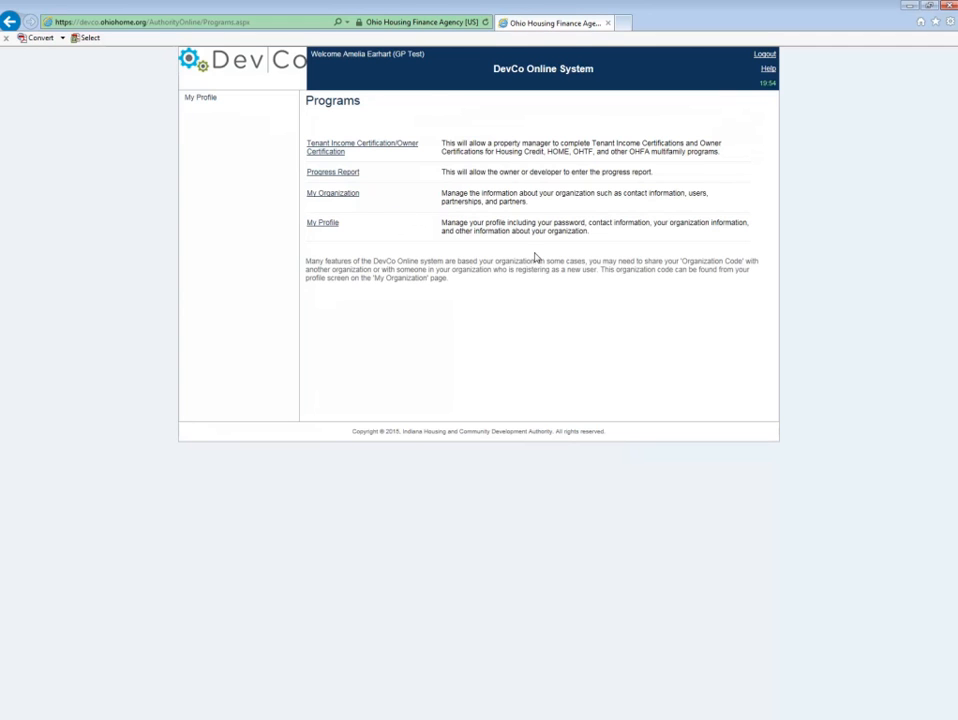
- Under Tenant Income Certification, open the 2015 TEST- Tiffin Senior-PC property and add a new event to unit 15 of building OH-01-22223
left_click(363, 148)
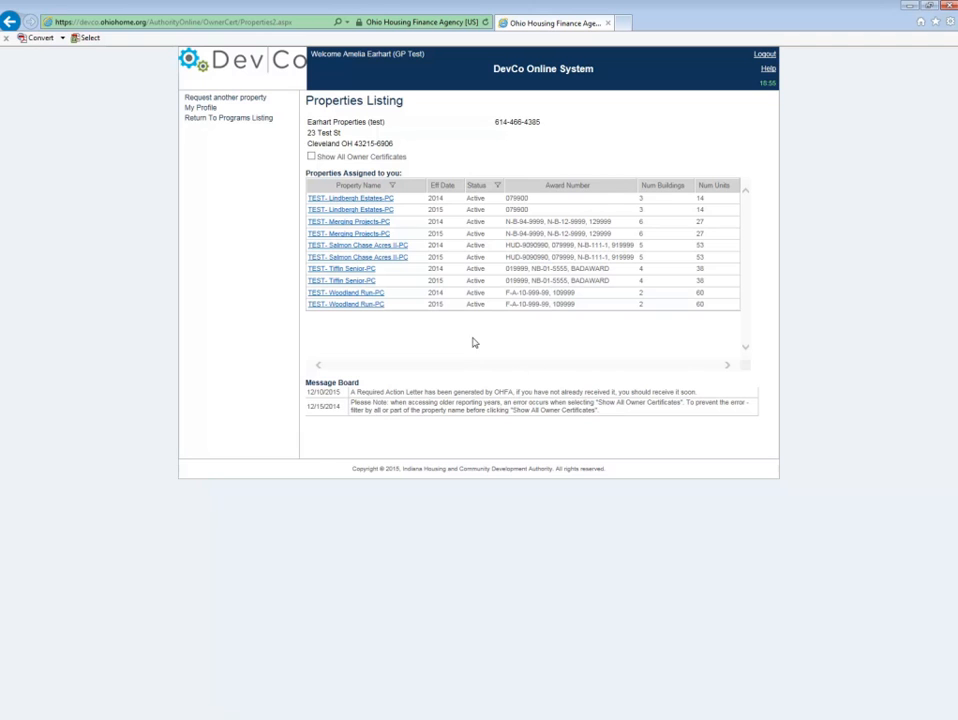
left_click(345, 281)
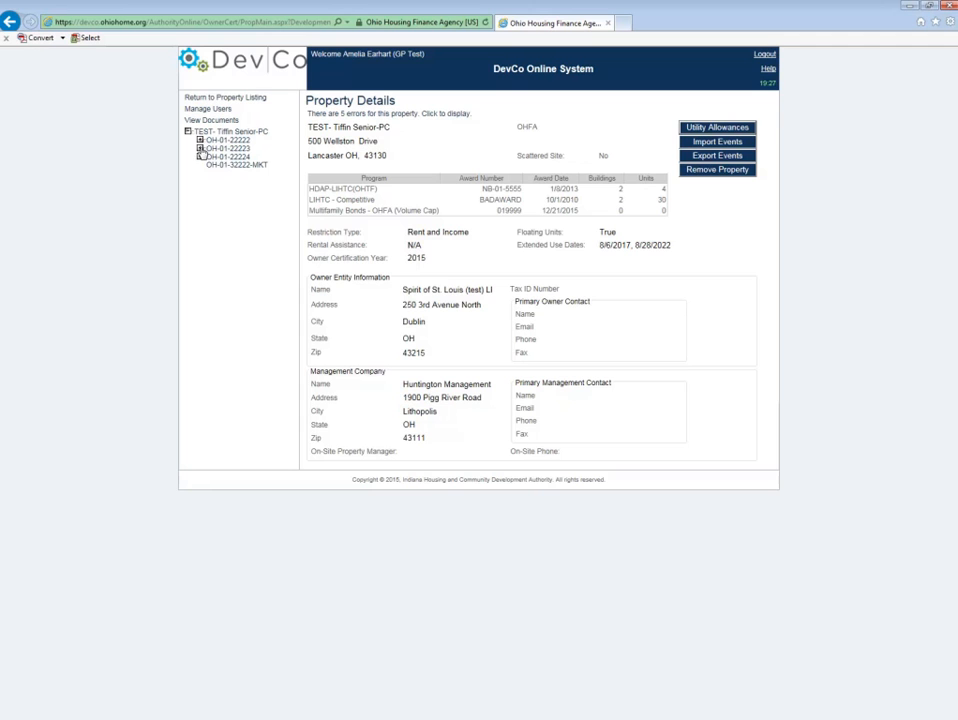
left_click(200, 149)
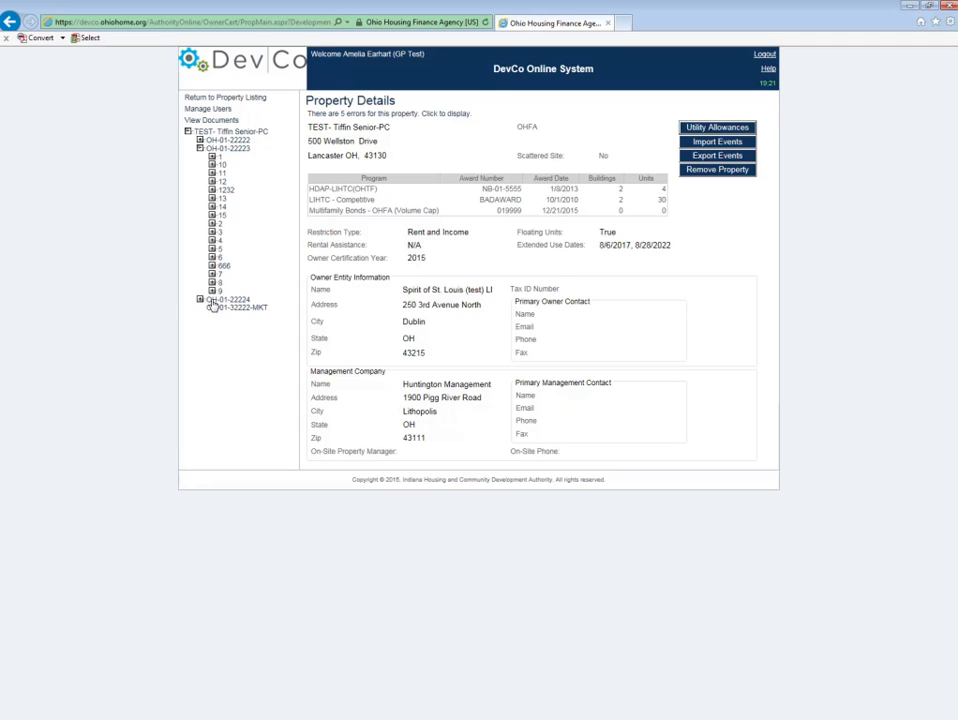
left_click(212, 216)
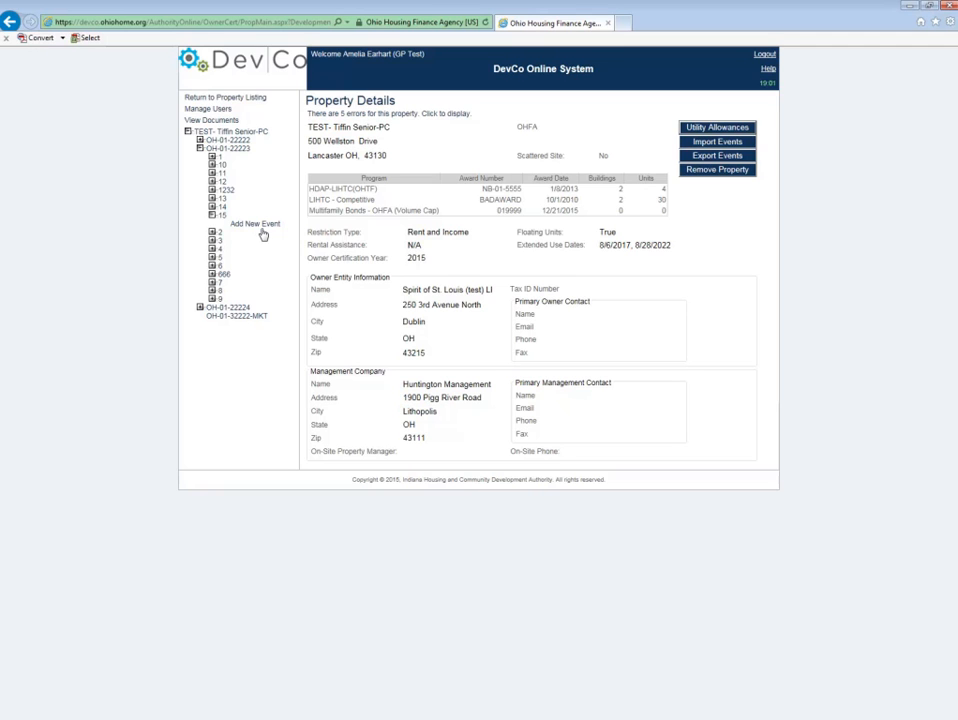
left_click(259, 228)
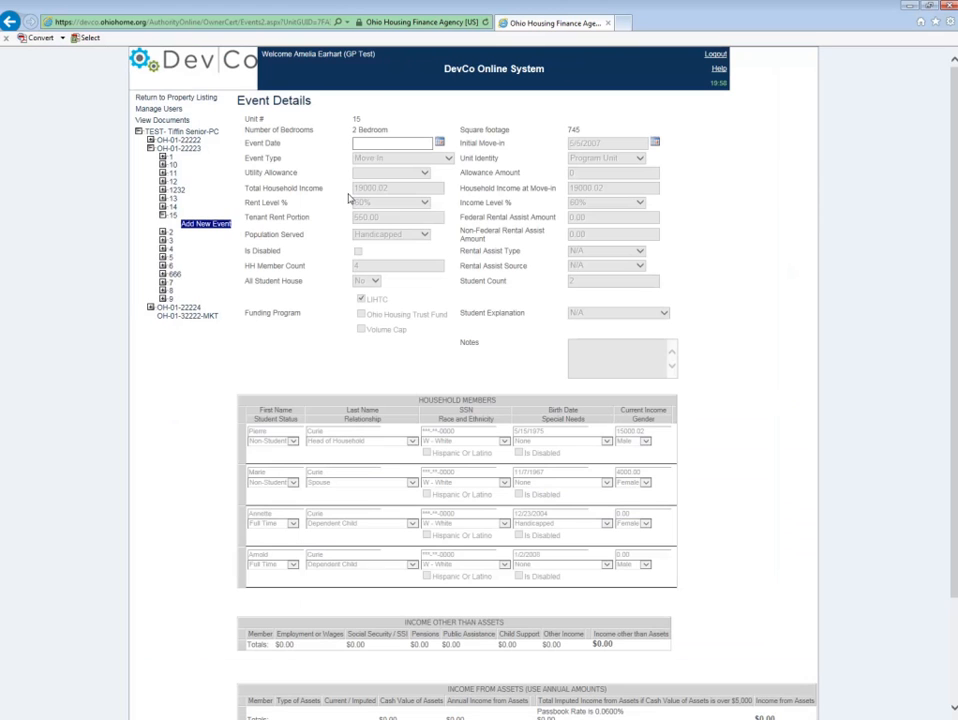
- Set the new event's date to 3/4/2015 and its type to Composition Update
left_click(397, 145)
type("3/4/15")
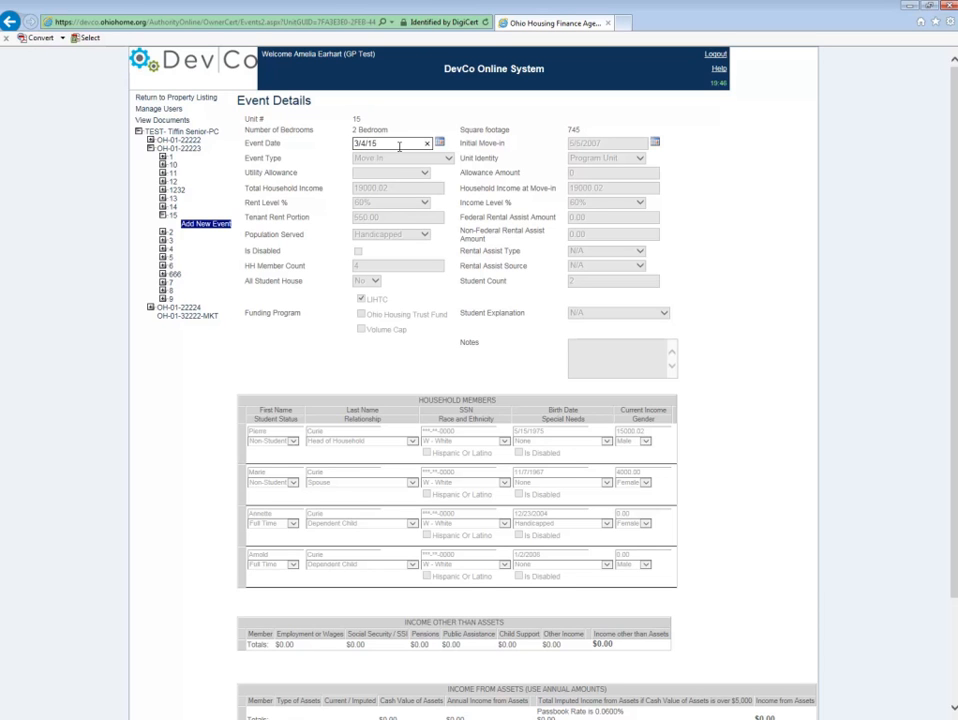
key("Tab")
left_click(447, 158)
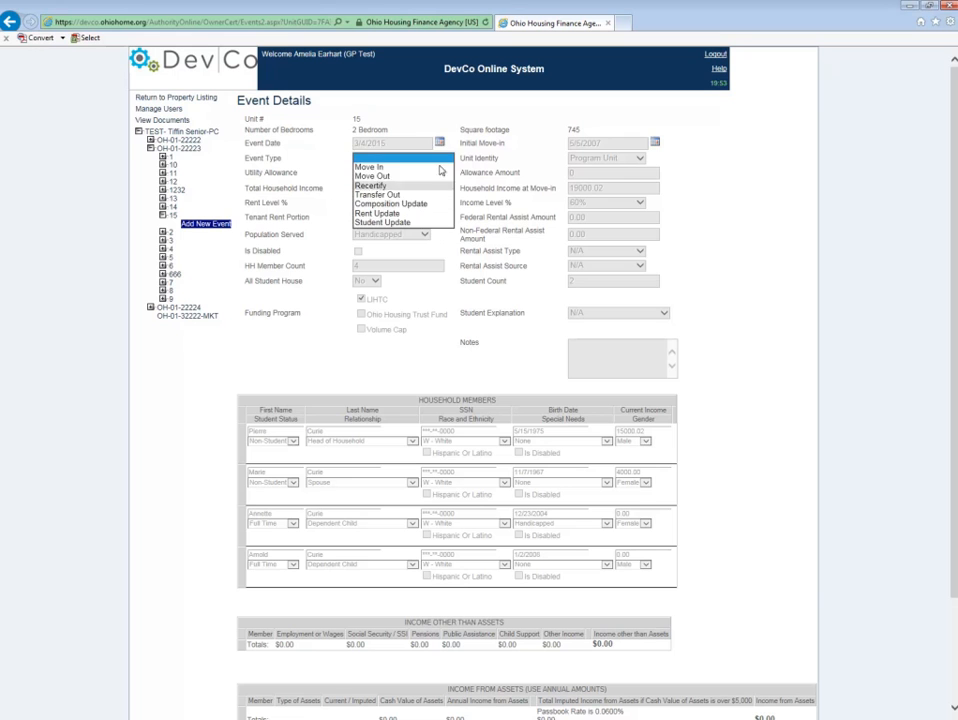
left_click(424, 204)
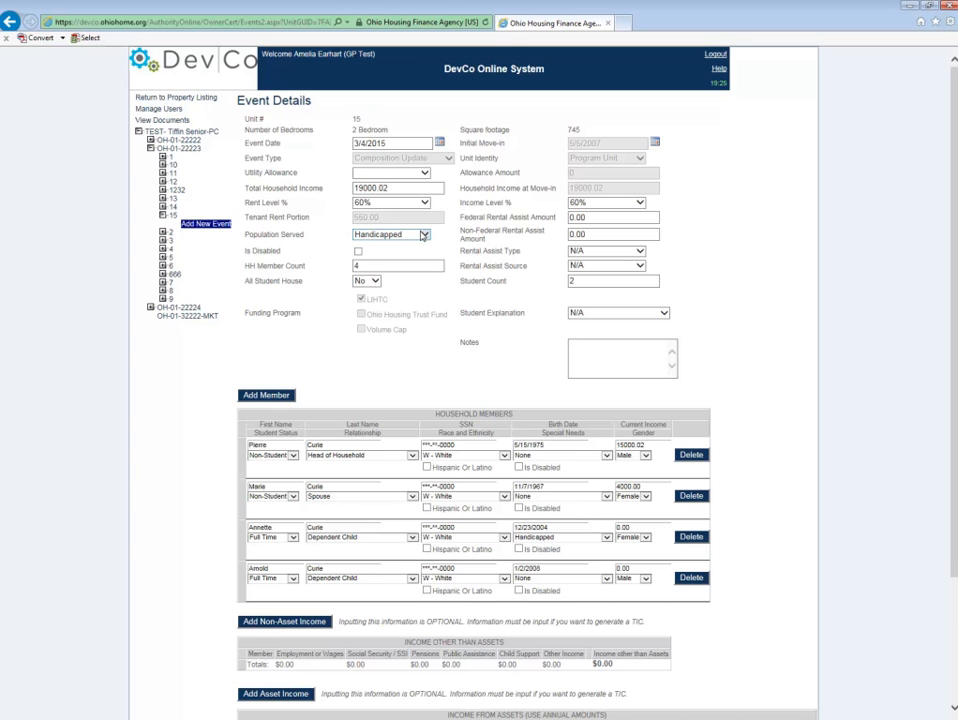
- Add a household member with first name Unborn and last name Child, entering a placeholder SSN and a placeholder birth date
scroll(463, 383, "down", 2)
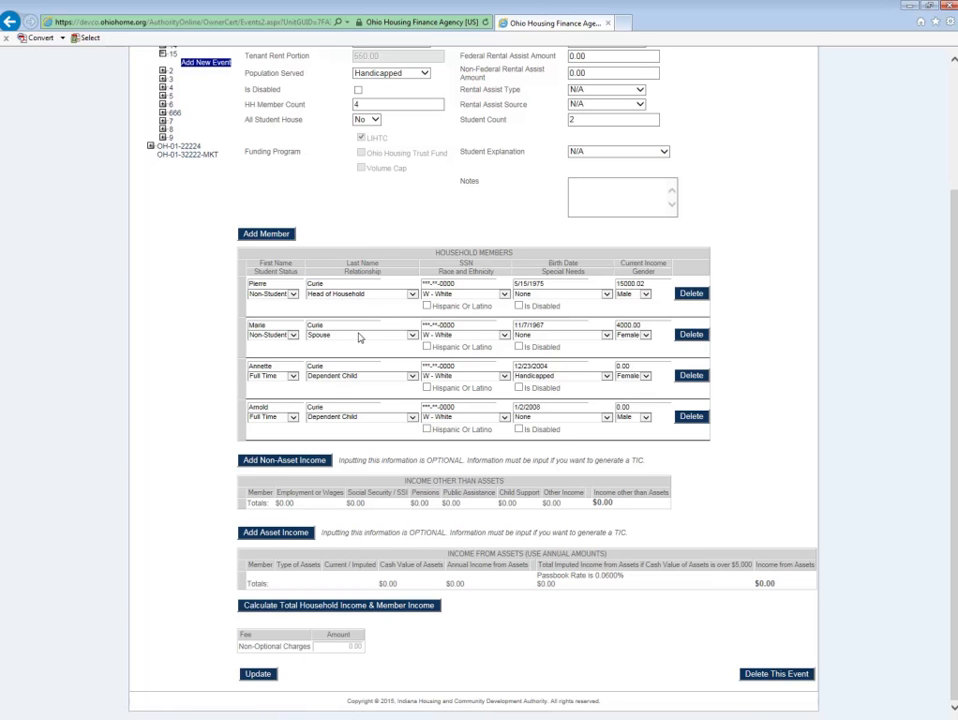
left_click(268, 236)
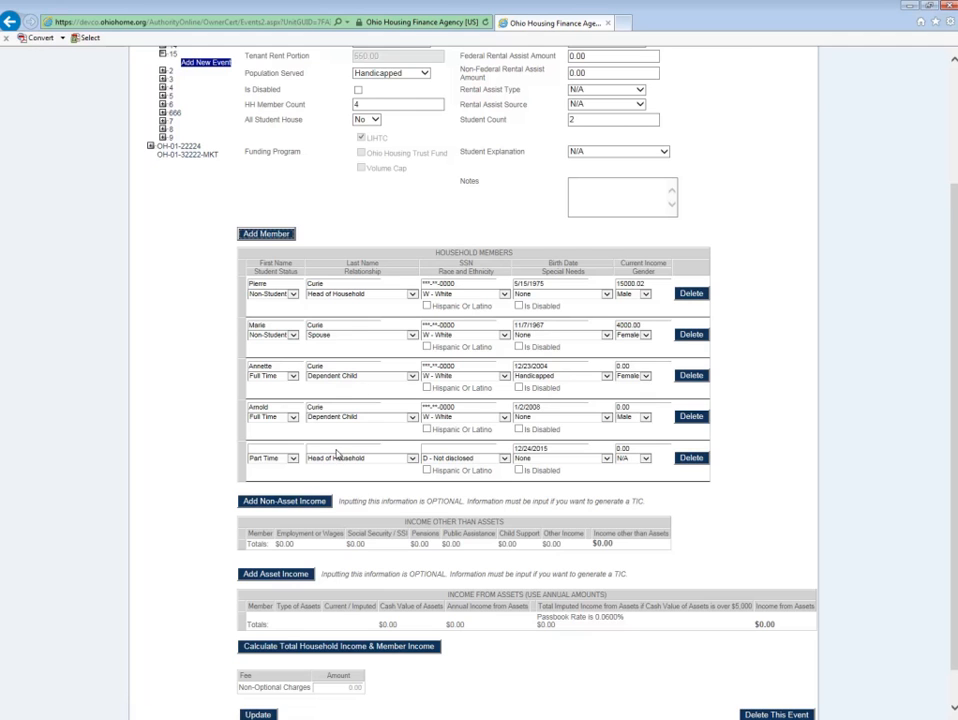
scroll(333, 452, "down", 1)
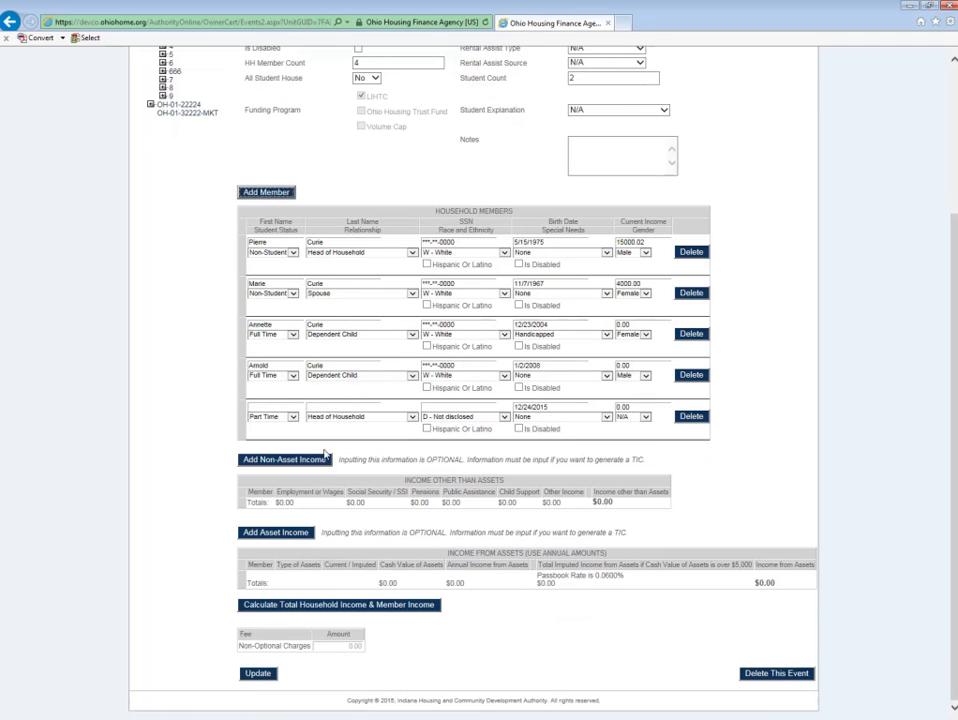
left_click(272, 406)
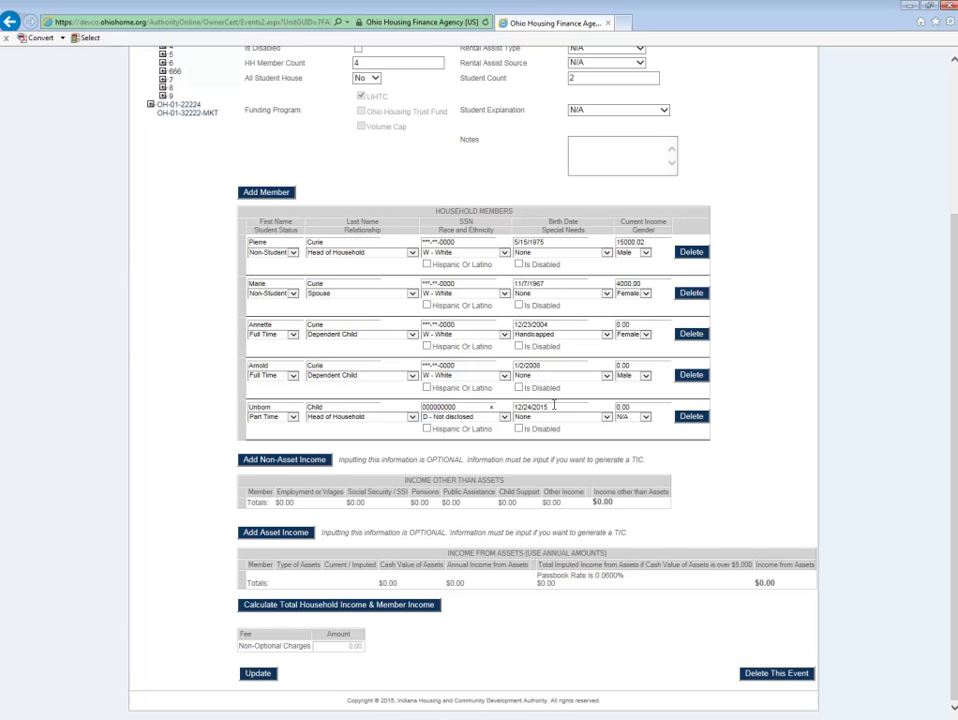
left_click(551, 407)
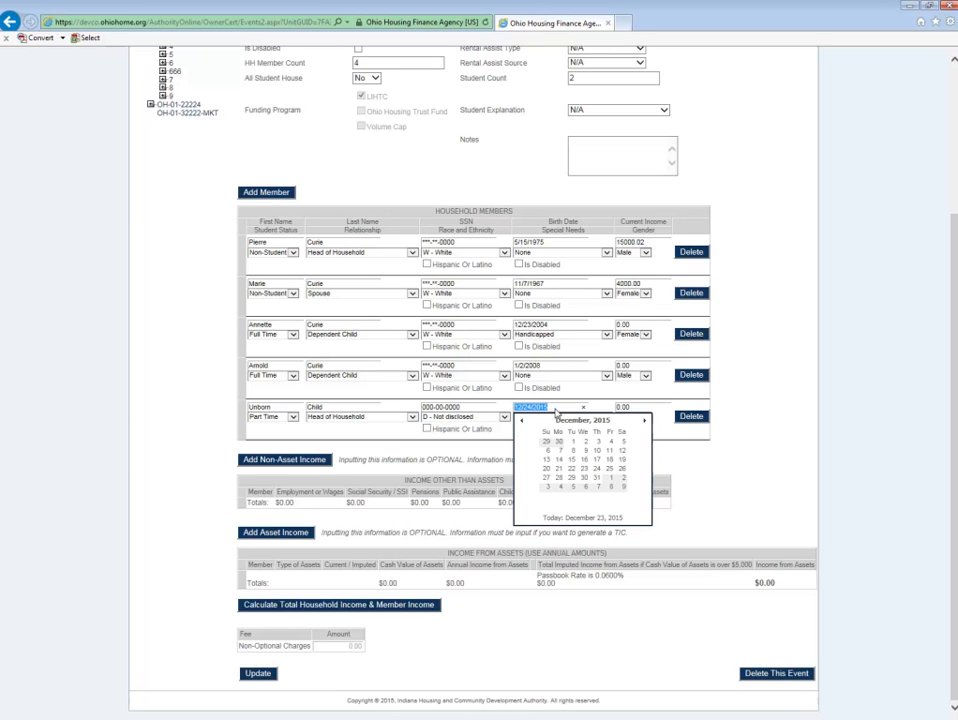
type("1/1/1900")
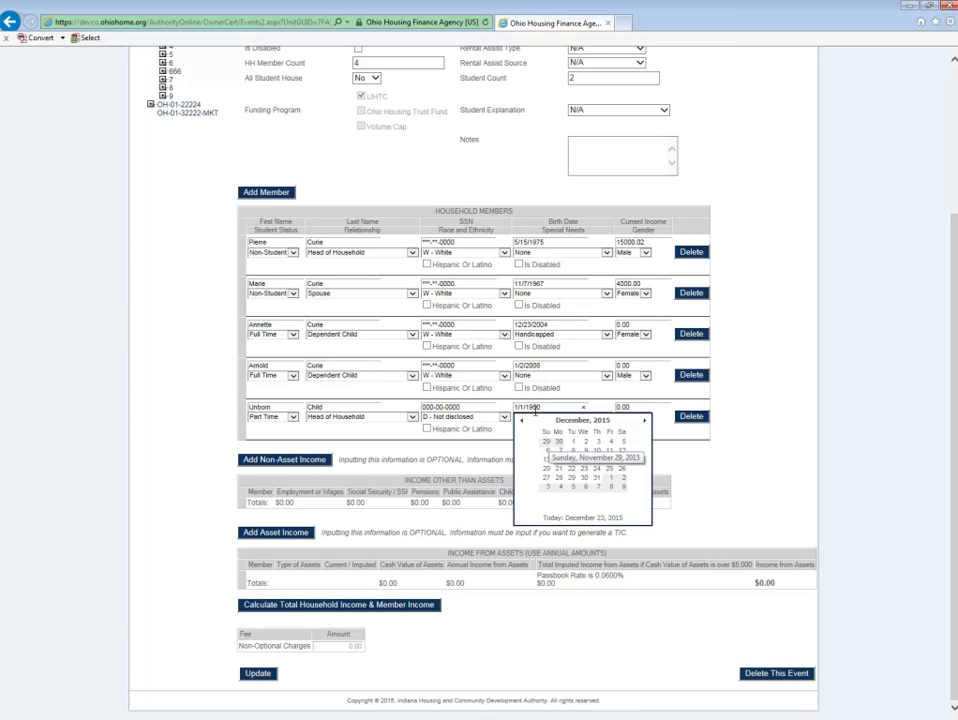
left_click(637, 406)
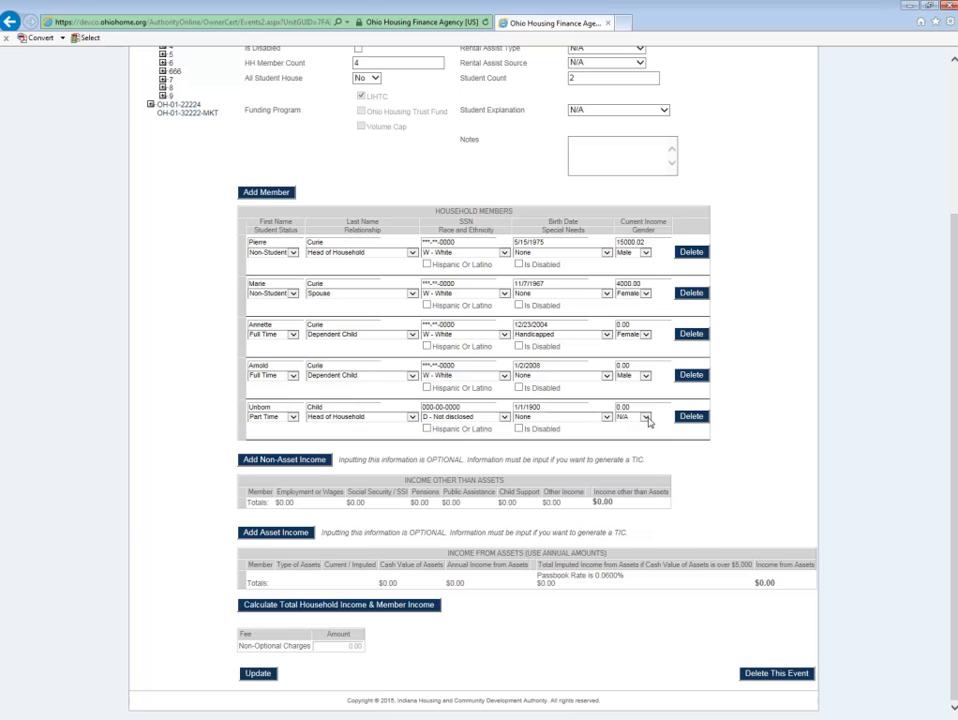
- Set the new member's student status to Non-Student and relationship to Unborn Child
left_click(292, 417)
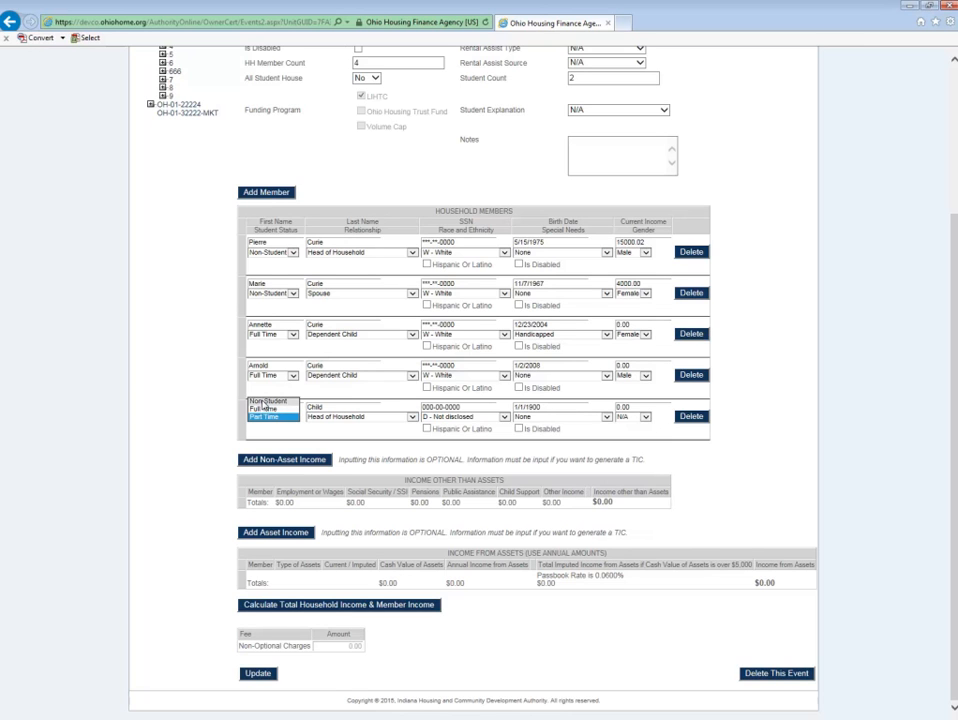
left_click(266, 401)
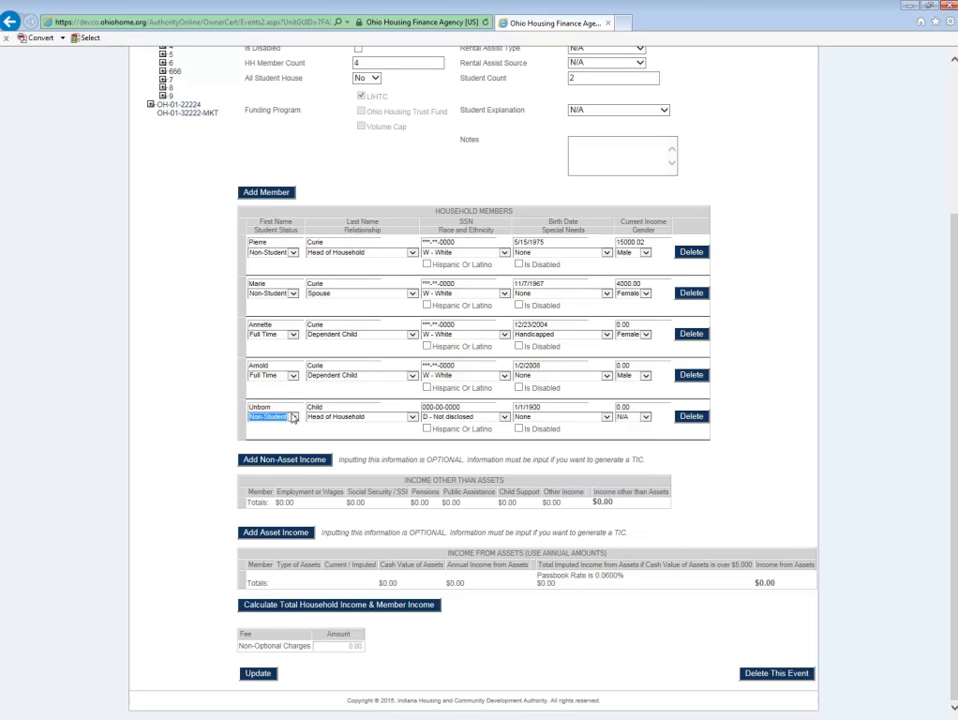
left_click(410, 417)
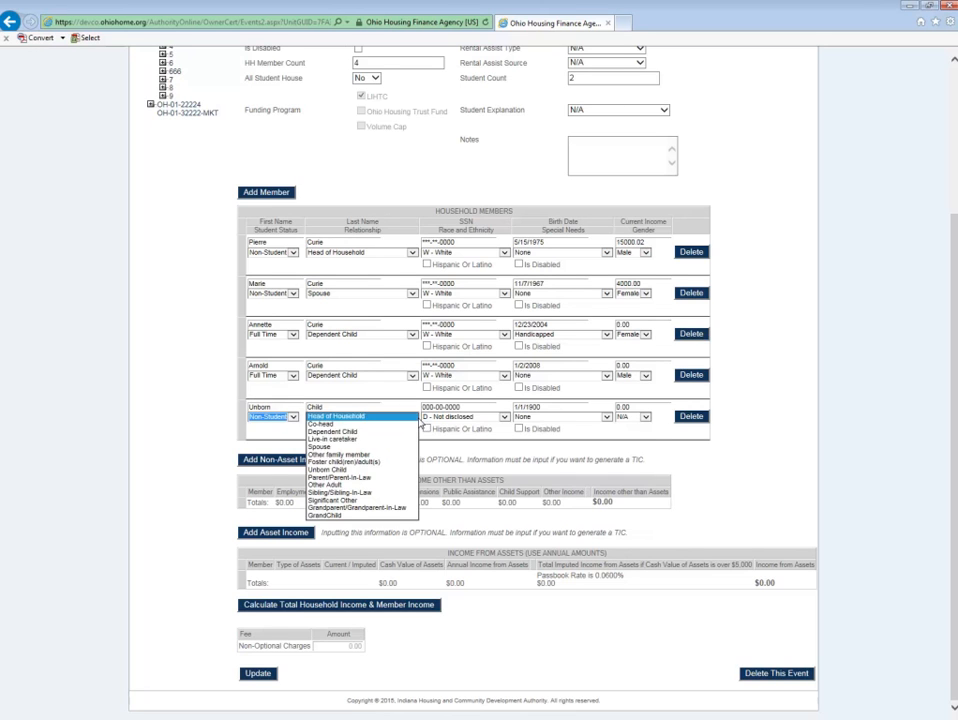
left_click(357, 470)
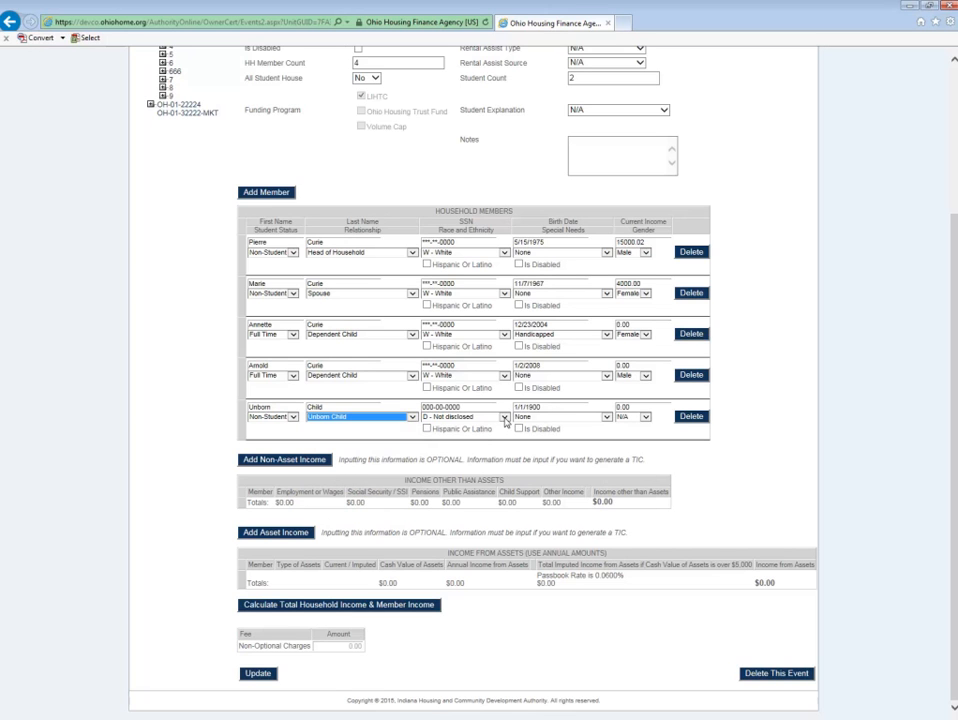
- Review the race and gender choices available for the unborn child
left_click(505, 420)
left_click(505, 420)
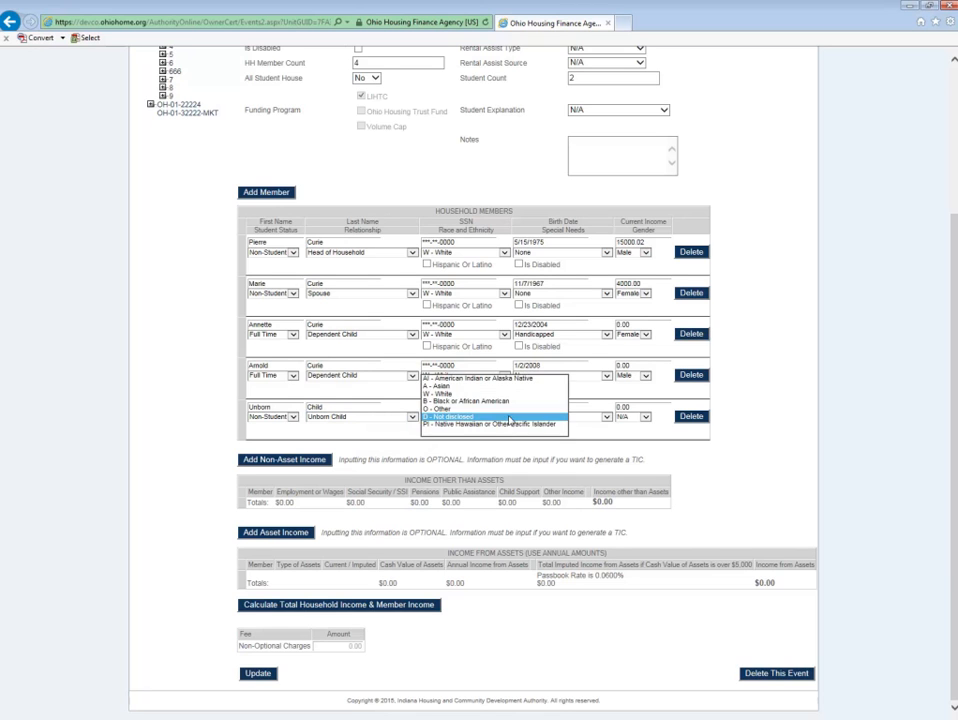
left_click(725, 438)
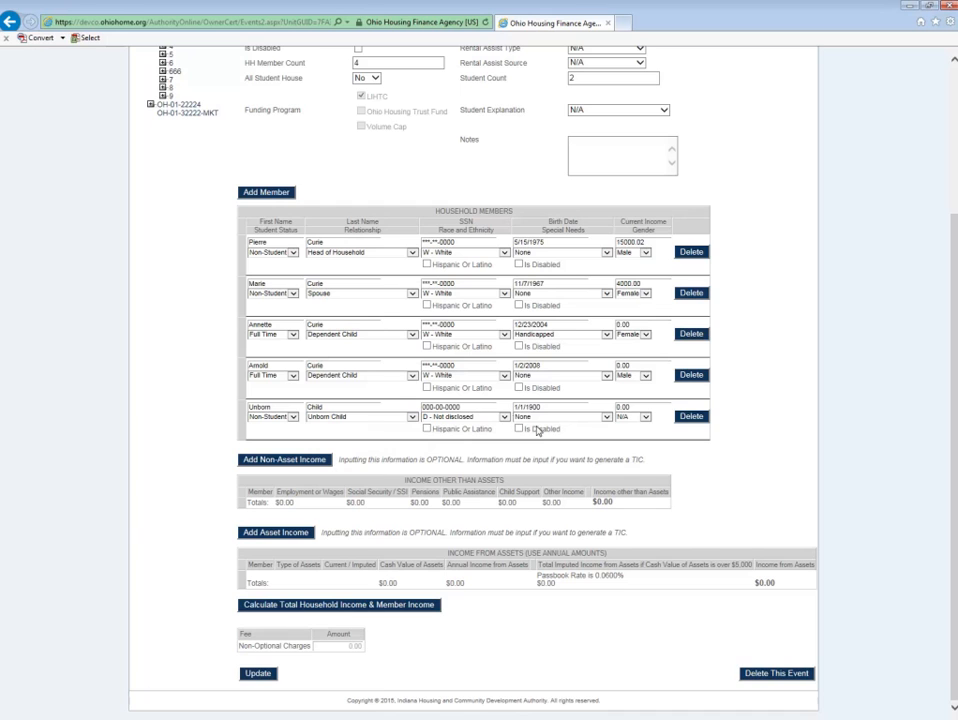
left_click(645, 417)
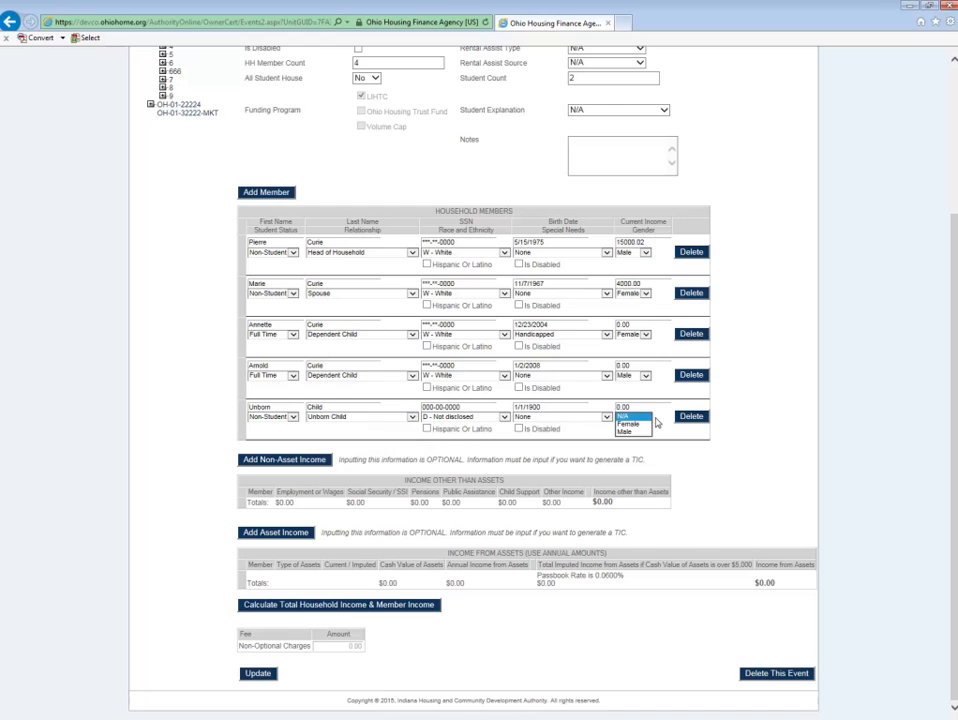
left_click(645, 417)
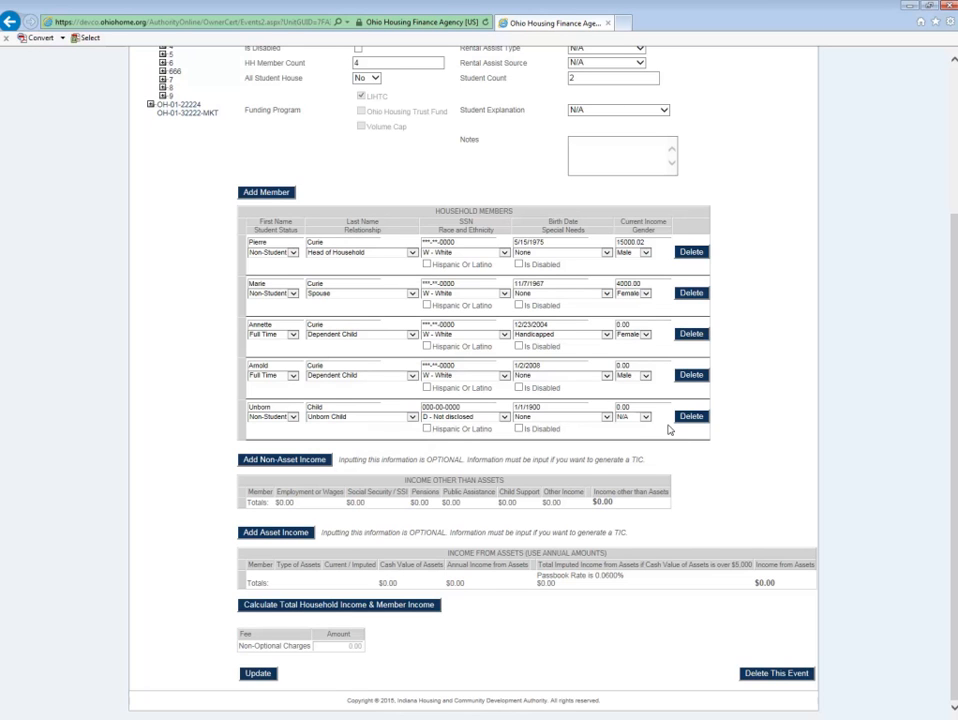
left_click(646, 418)
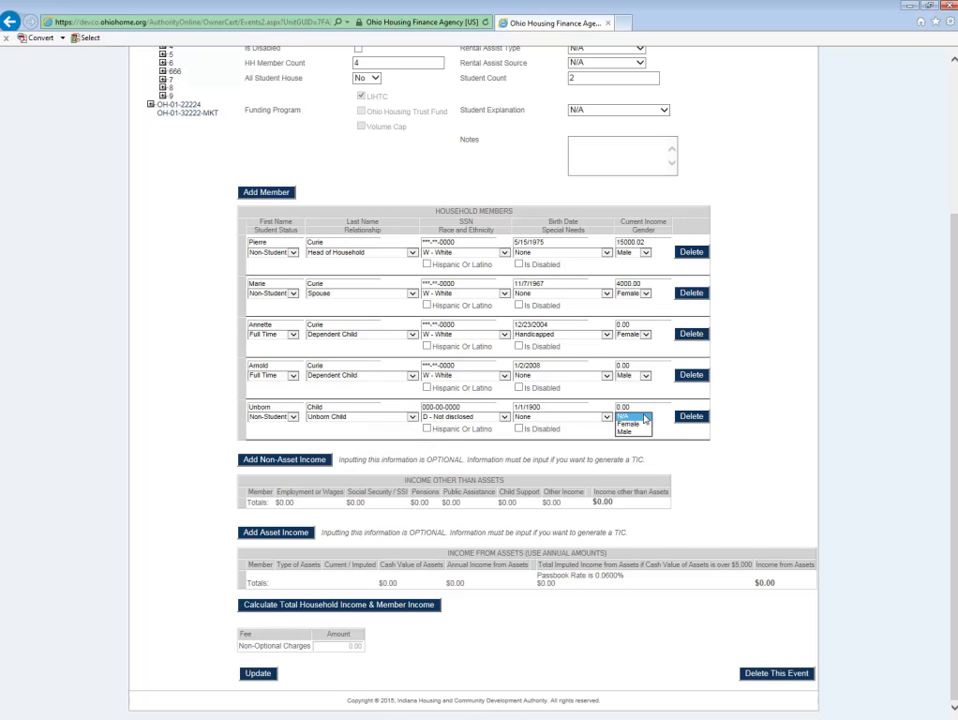
left_click(668, 422)
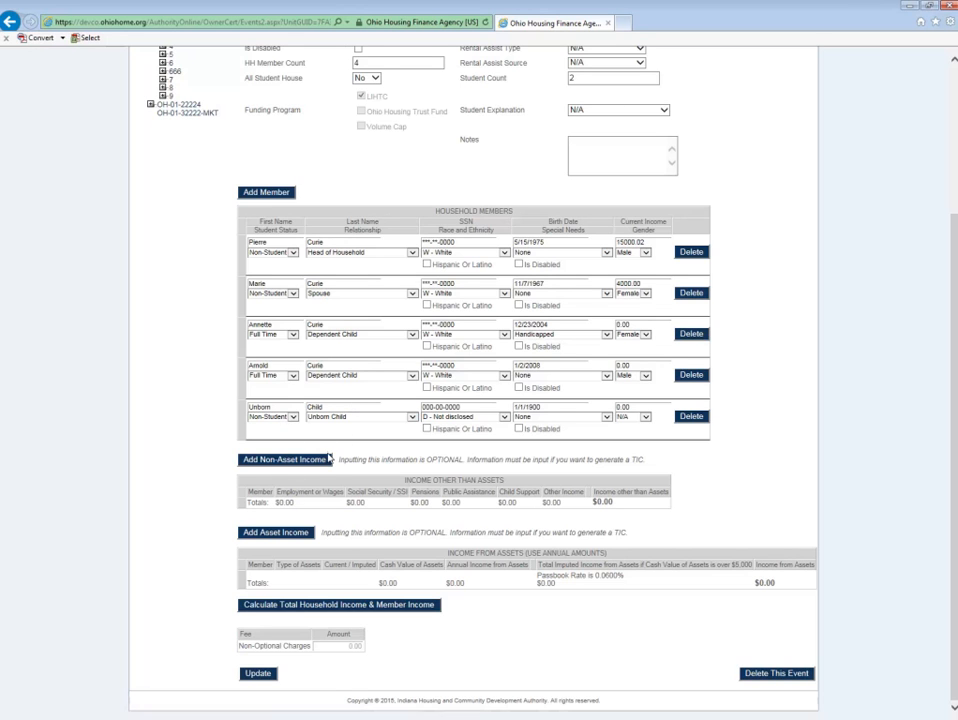
- Add a non-asset income entry for the head of household with employment wages of 15000.00
left_click(281, 461)
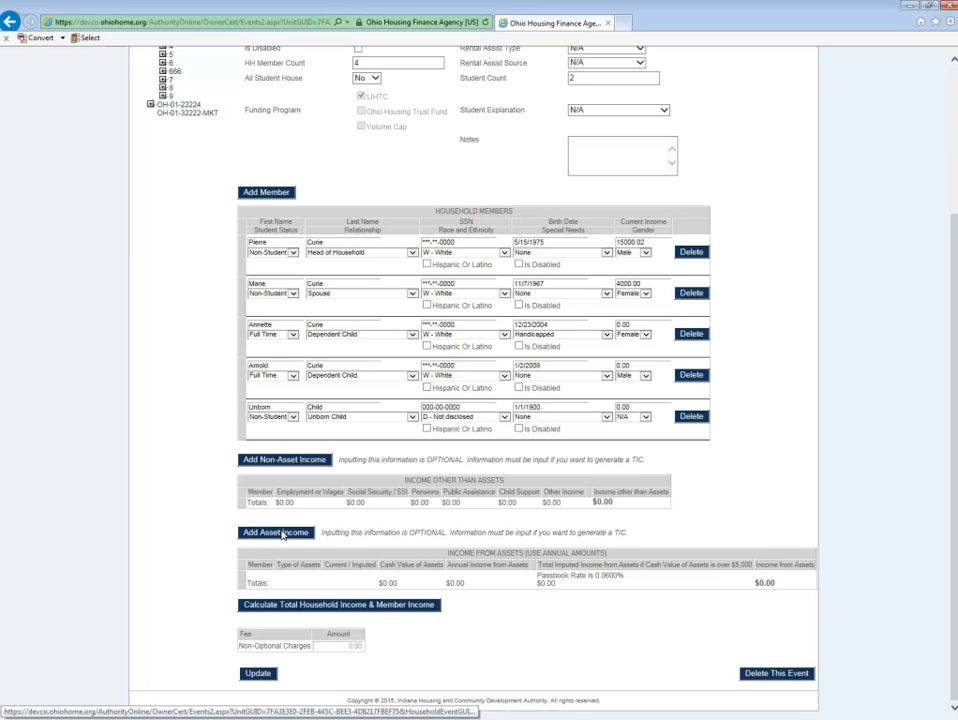
scroll(520, 411, "up", 1)
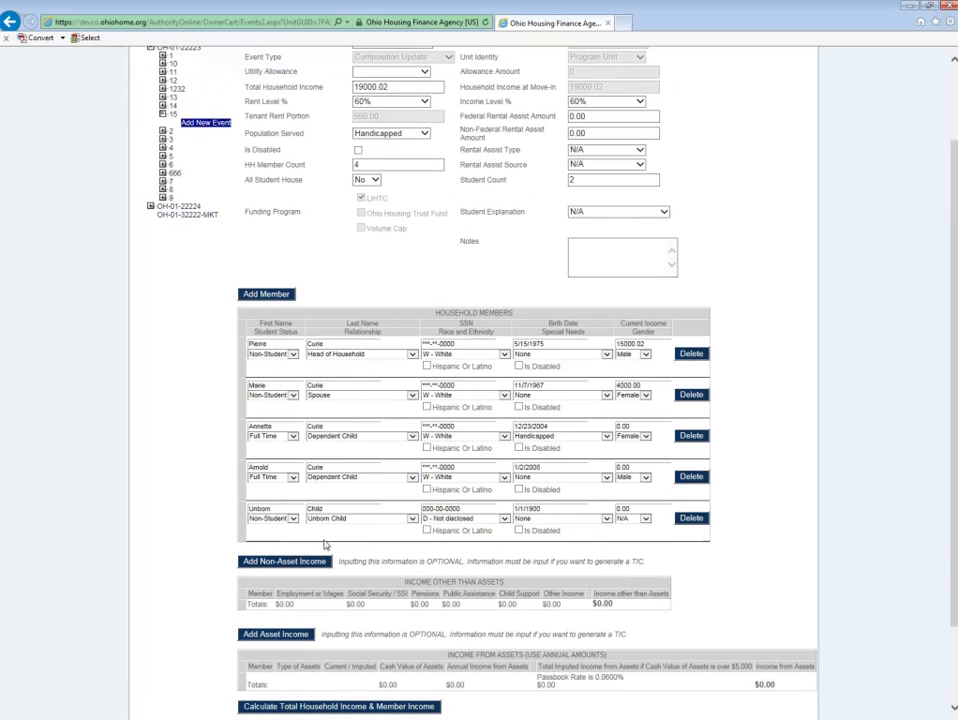
left_click(293, 566)
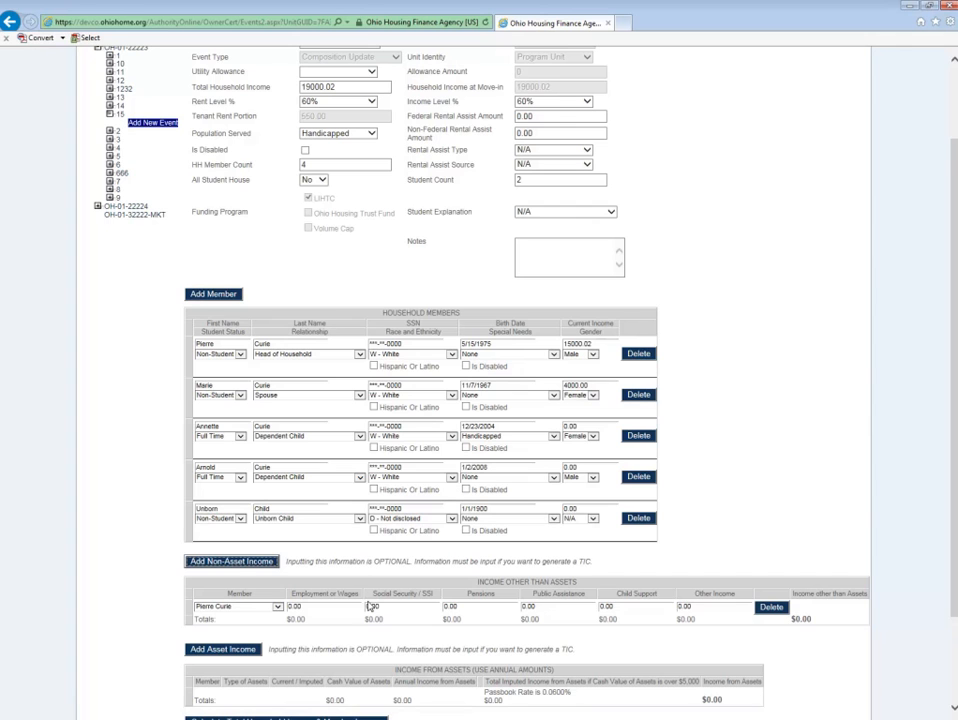
left_click(289, 607)
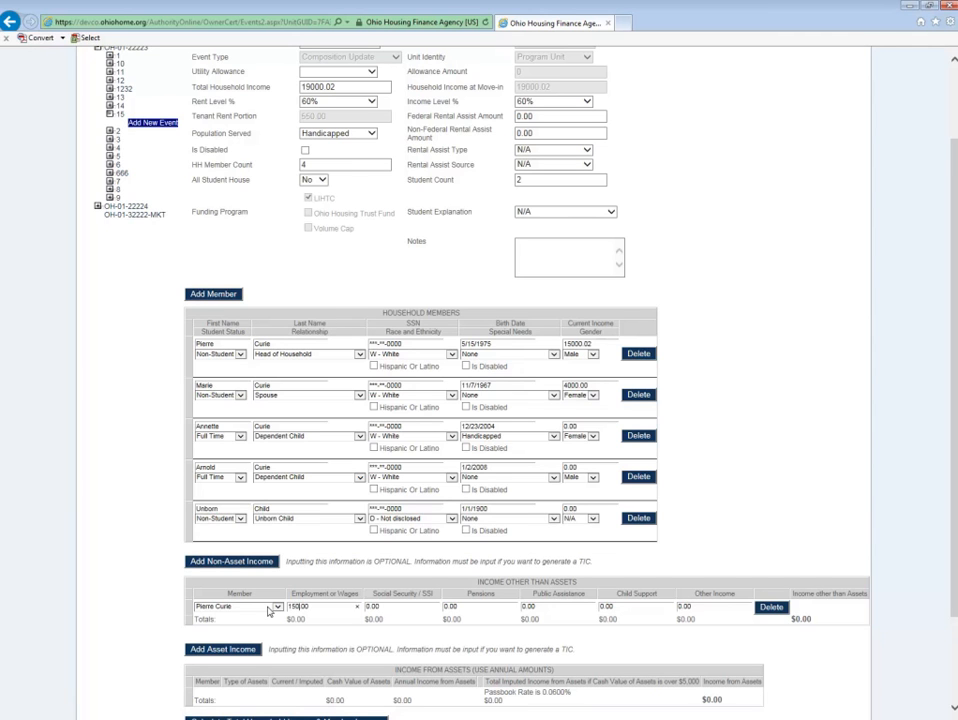
type(".00")
left_click_drag(316, 608, 312, 608)
left_click(336, 620)
scroll(332, 622, "down", 2)
scroll(331, 626, "down", 1)
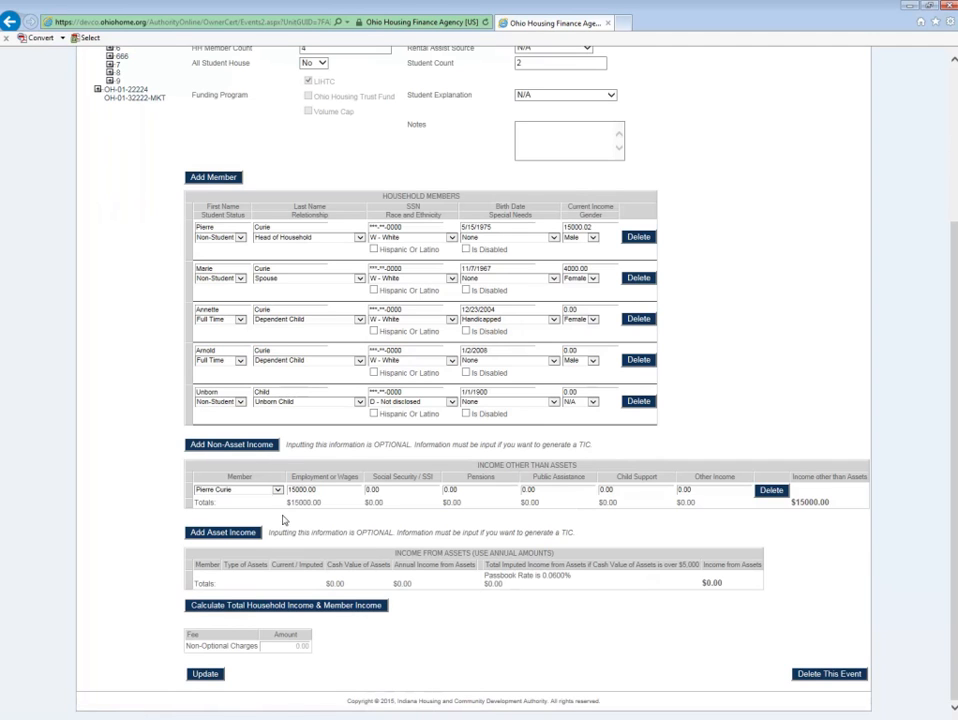
- Add a second non-asset income entry for the spouse with 4000.00 as other income
left_click(235, 444)
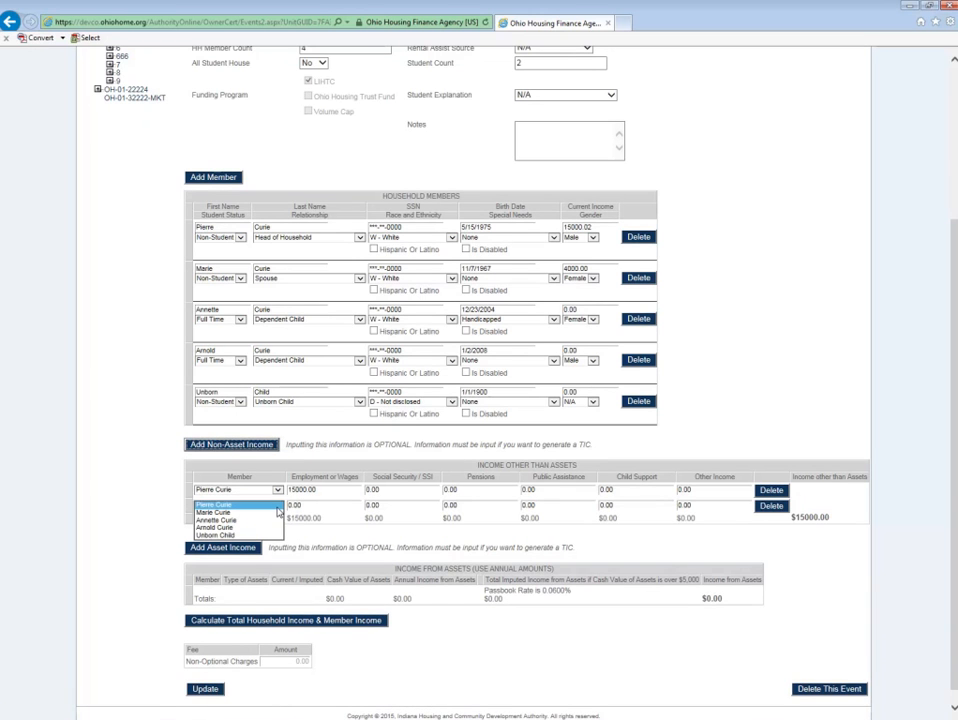
left_click(262, 512)
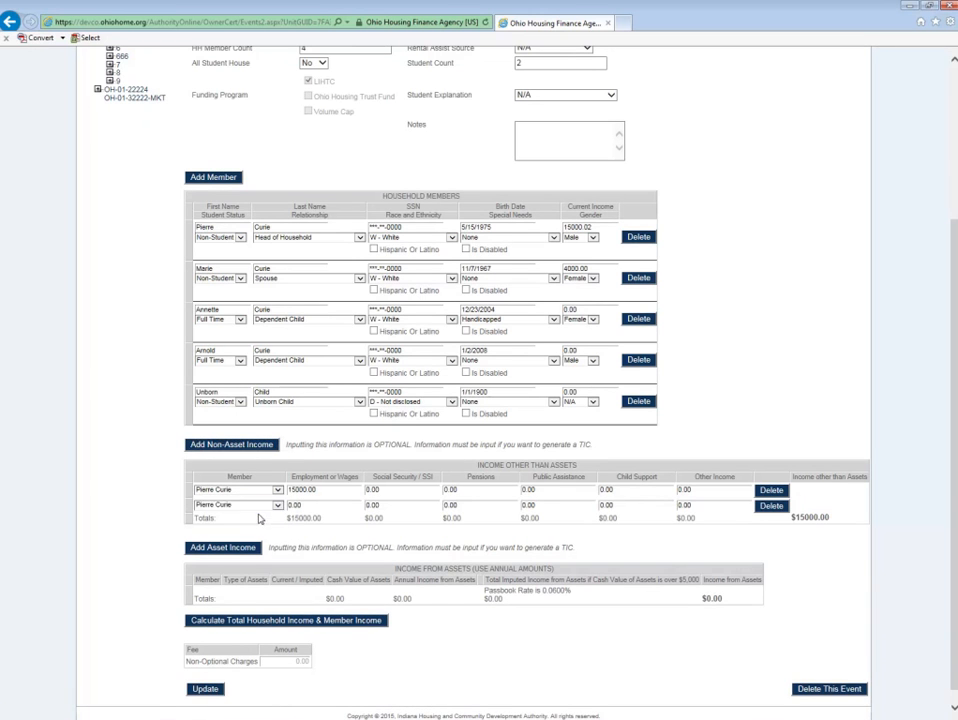
left_click(683, 505)
left_click(680, 532)
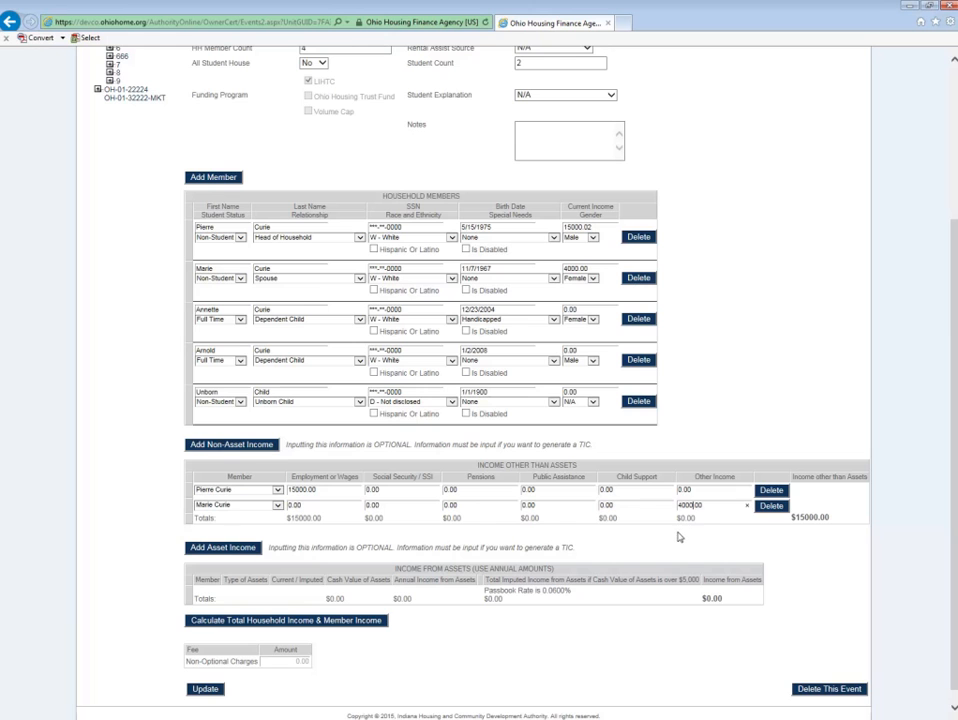
- Add a current Checking asset for the head of household with a cash value of 500.00 and annual income of 0.02
left_click(235, 547)
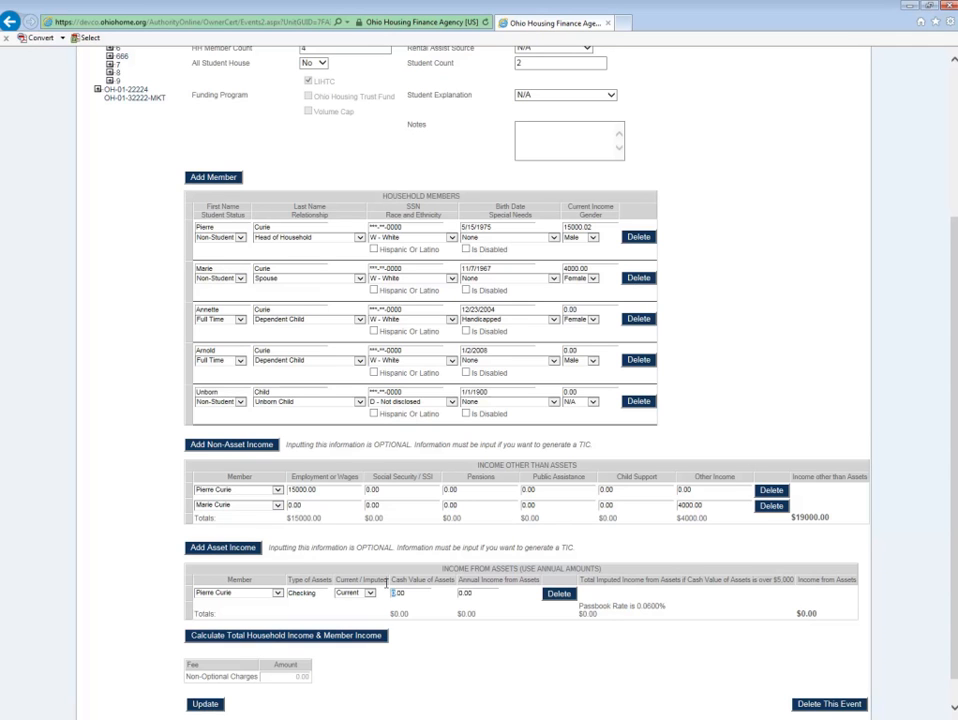
scroll(421, 437, "up", 3)
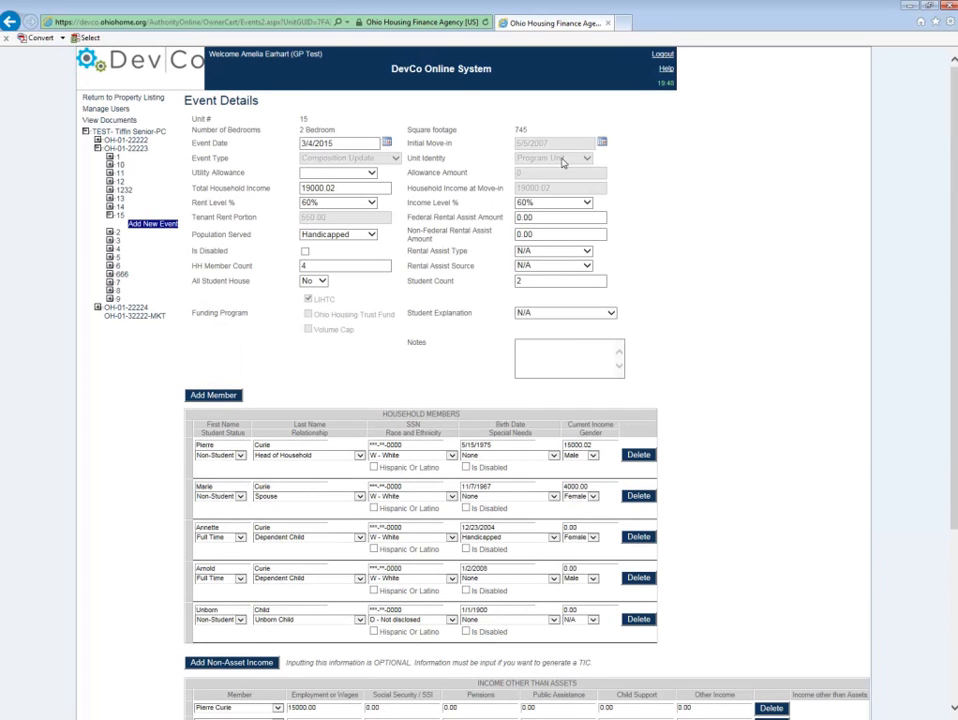
scroll(437, 263, "down", 3)
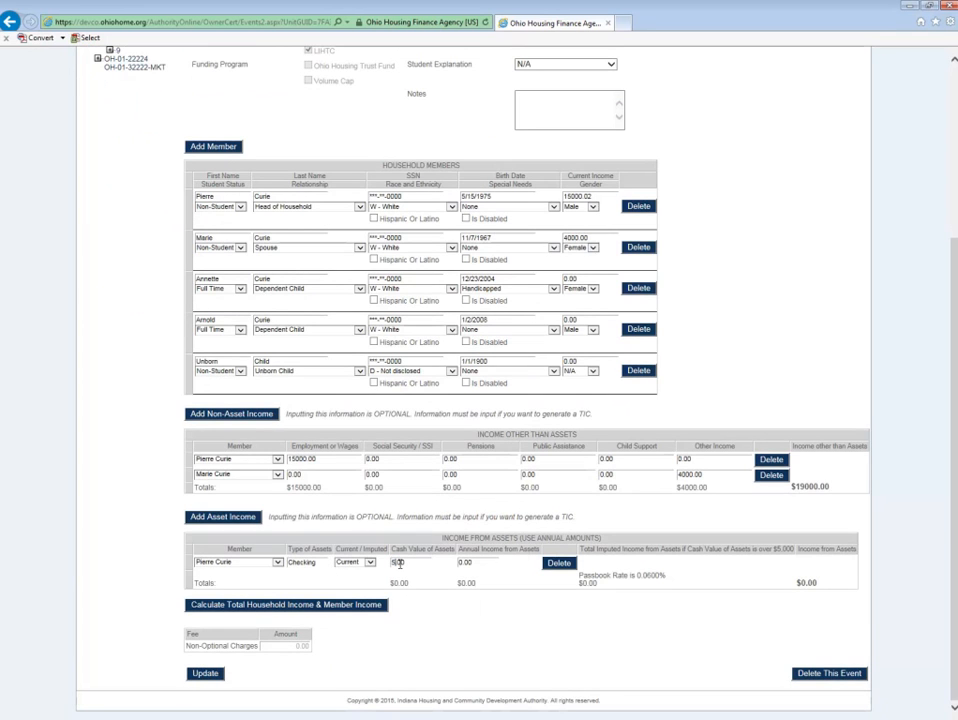
double_click(473, 562)
left_click(473, 561)
key("BackSpace")
type("2")
scroll(417, 602, "up", 3)
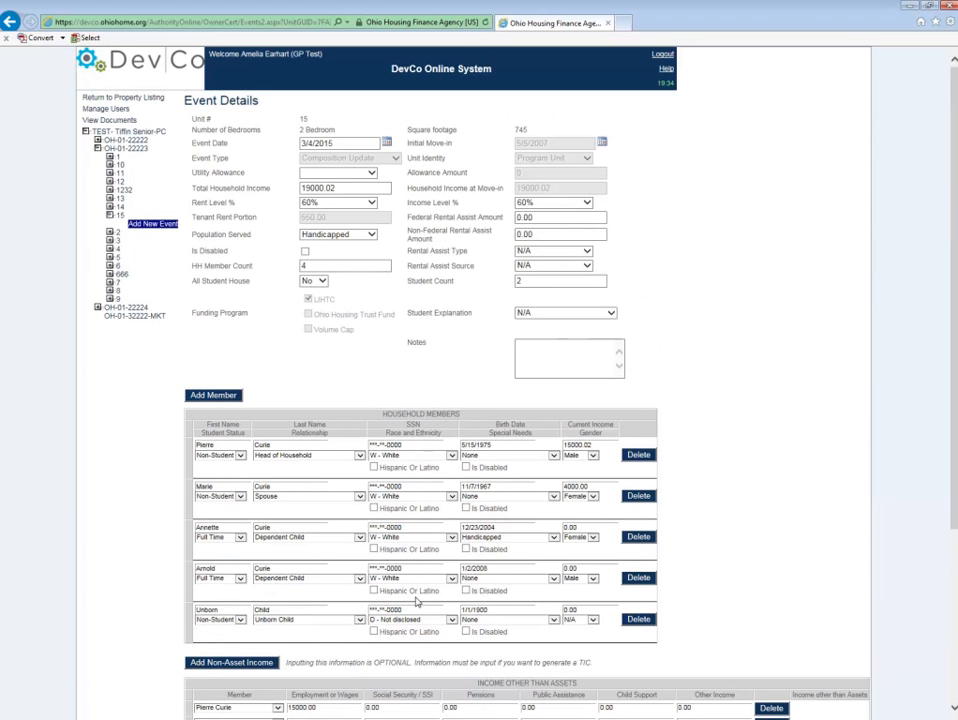
- Try to save the event, correct the household member count to 5, and save again
scroll(417, 600, "down", 3)
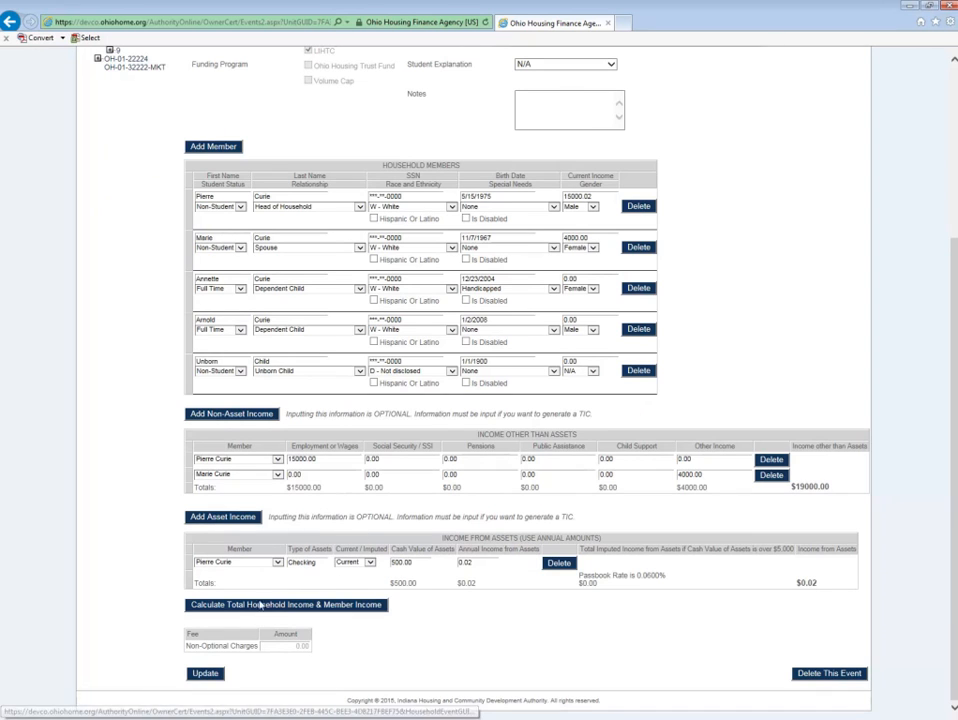
left_click(202, 675)
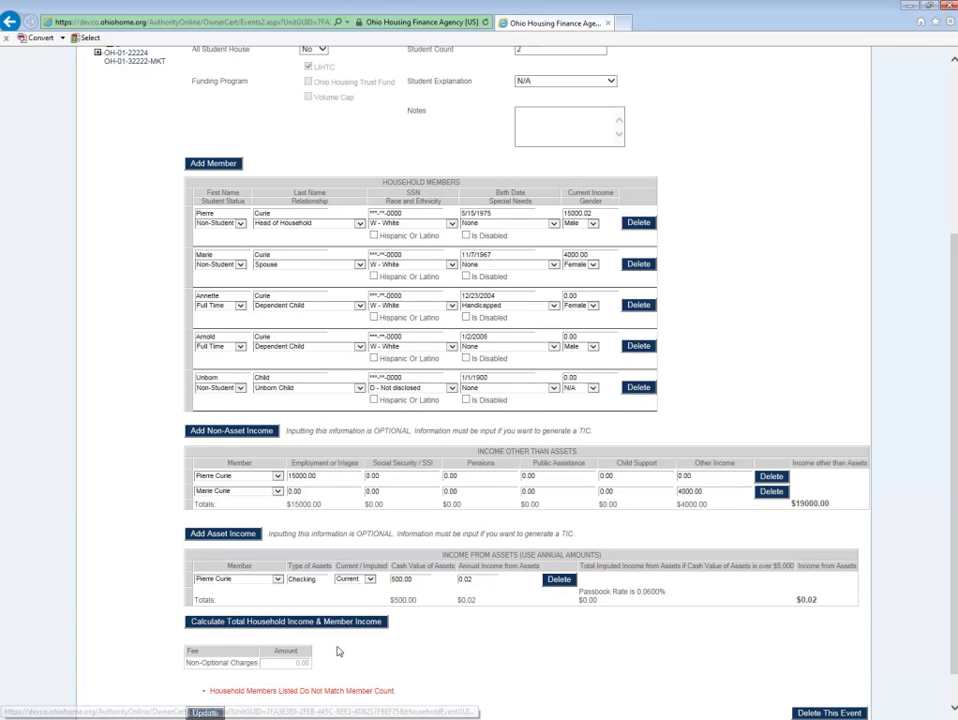
scroll(336, 650, "down", 1)
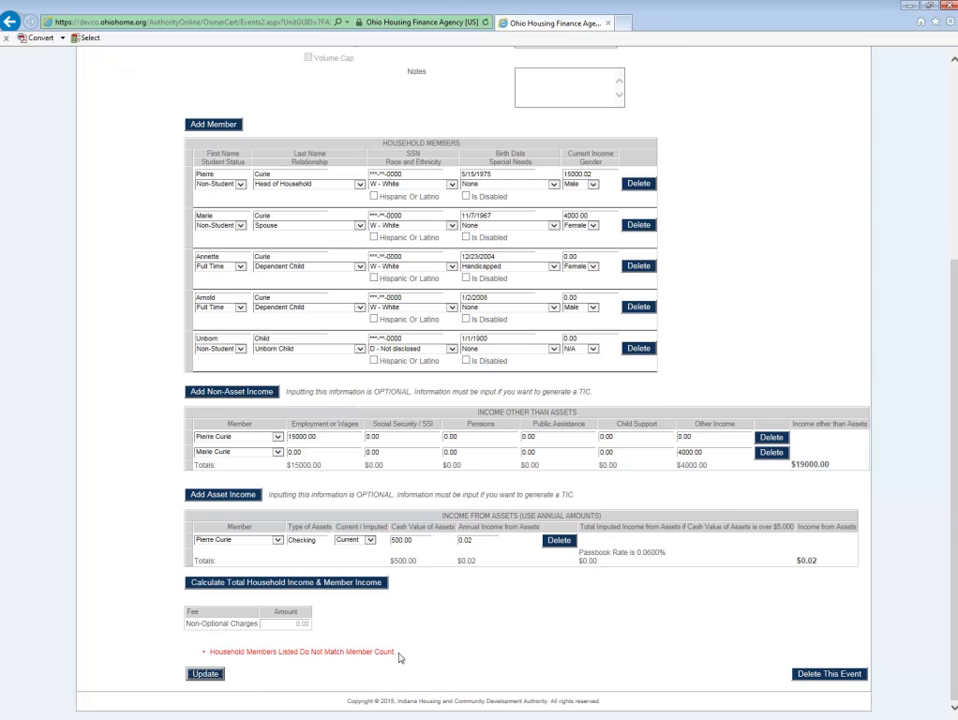
scroll(460, 600, "up", 8)
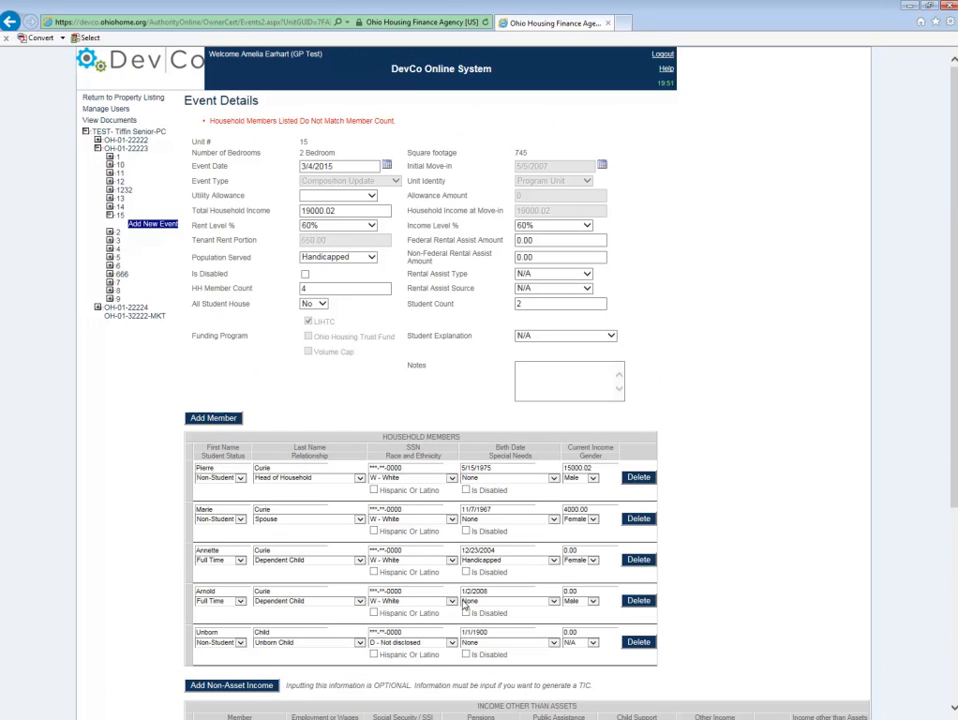
double_click(302, 289)
type("5")
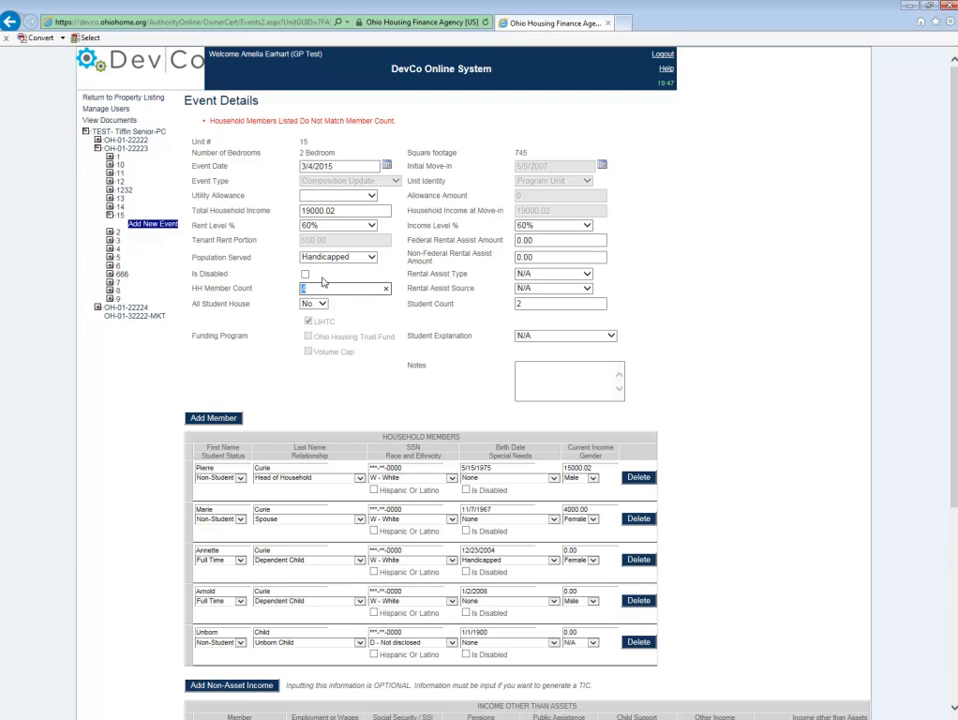
left_click(252, 393)
scroll(215, 398, "down", 3)
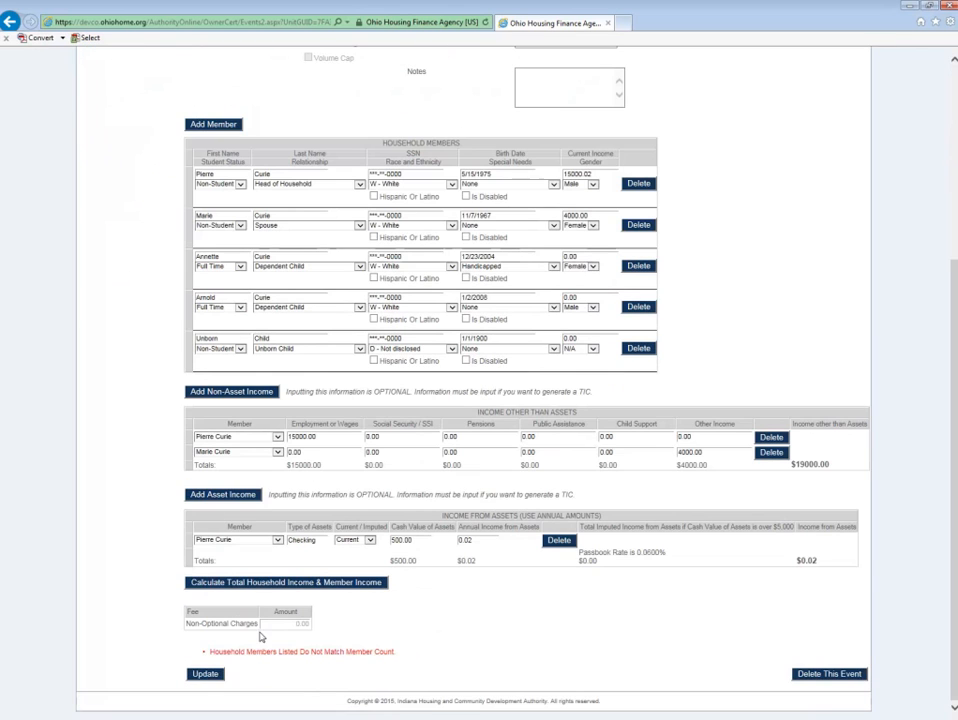
left_click(213, 675)
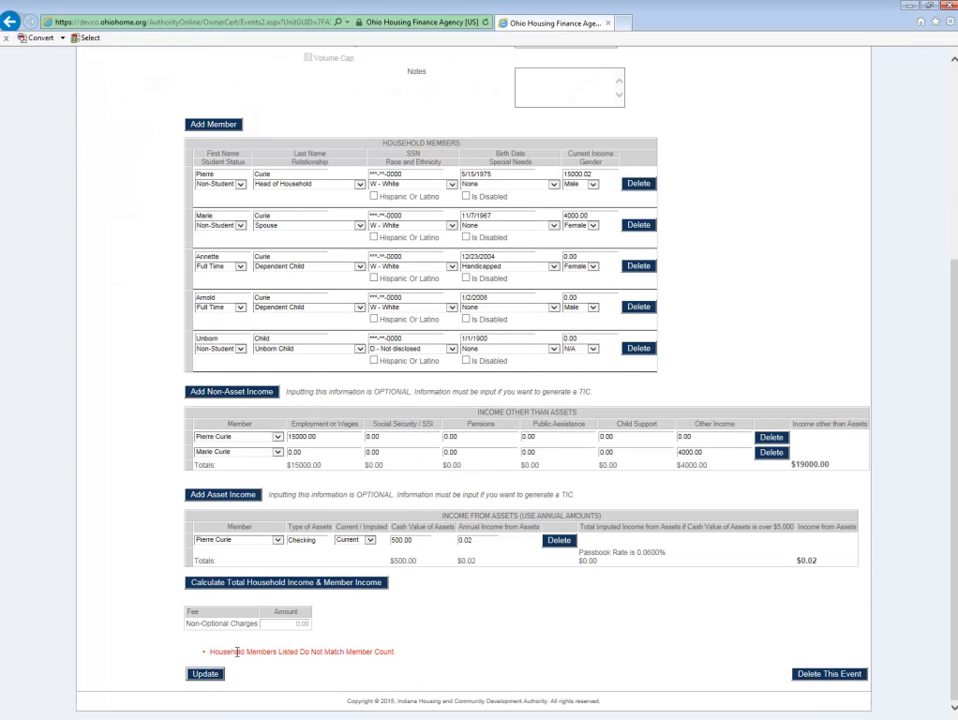
left_click(216, 677)
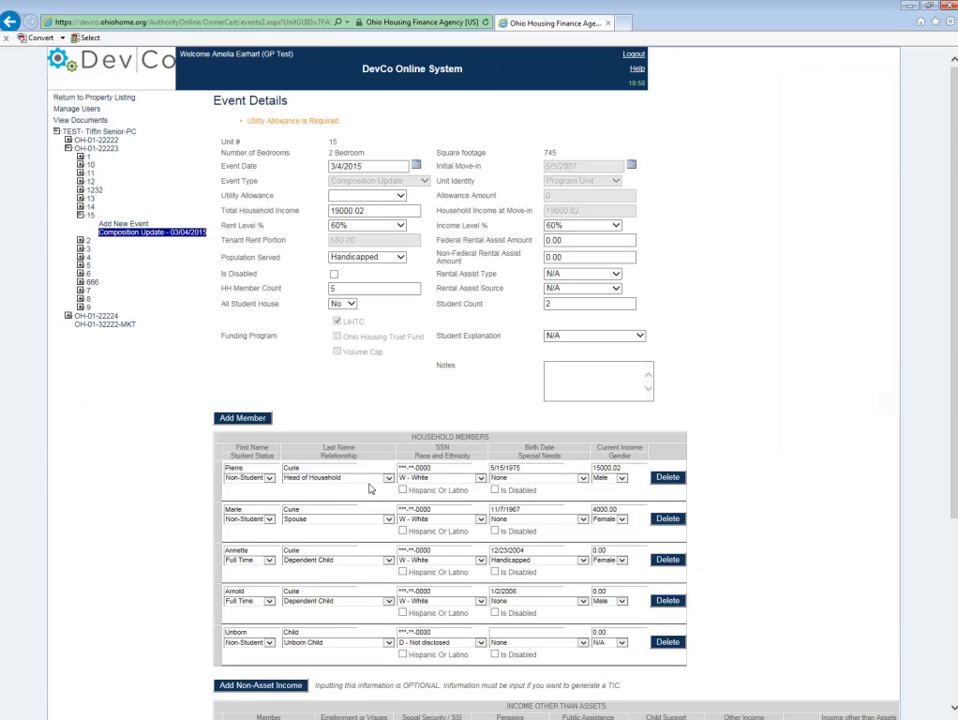
- Check the utility allowance choices and open the Tenant Income Certification for the saved event
left_click(405, 196)
left_click(433, 197)
scroll(943, 343, "down", 5)
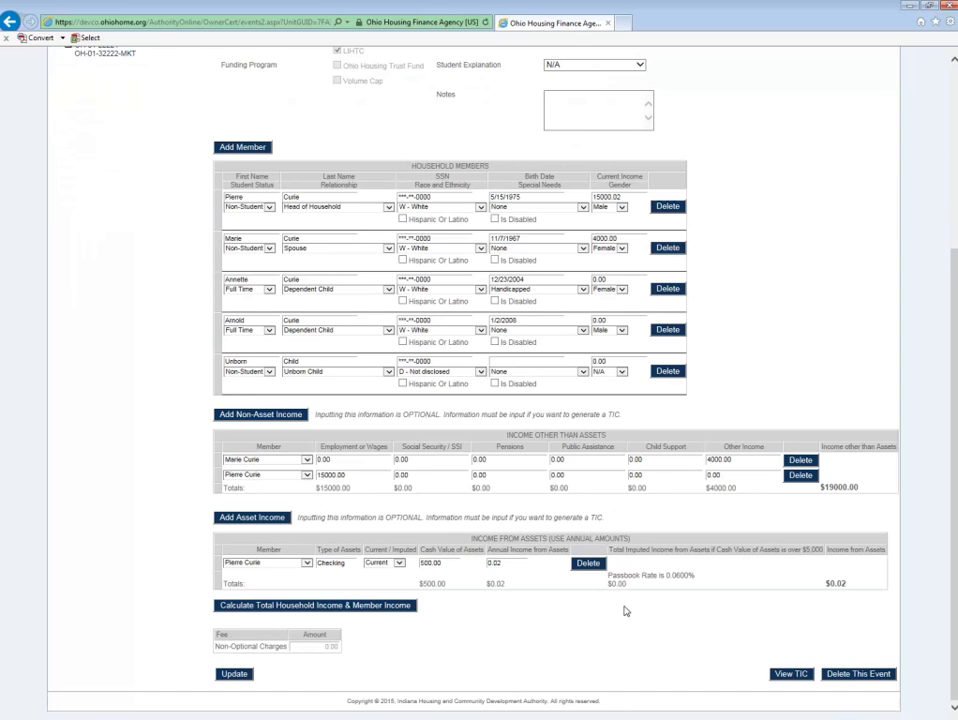
left_click(786, 675)
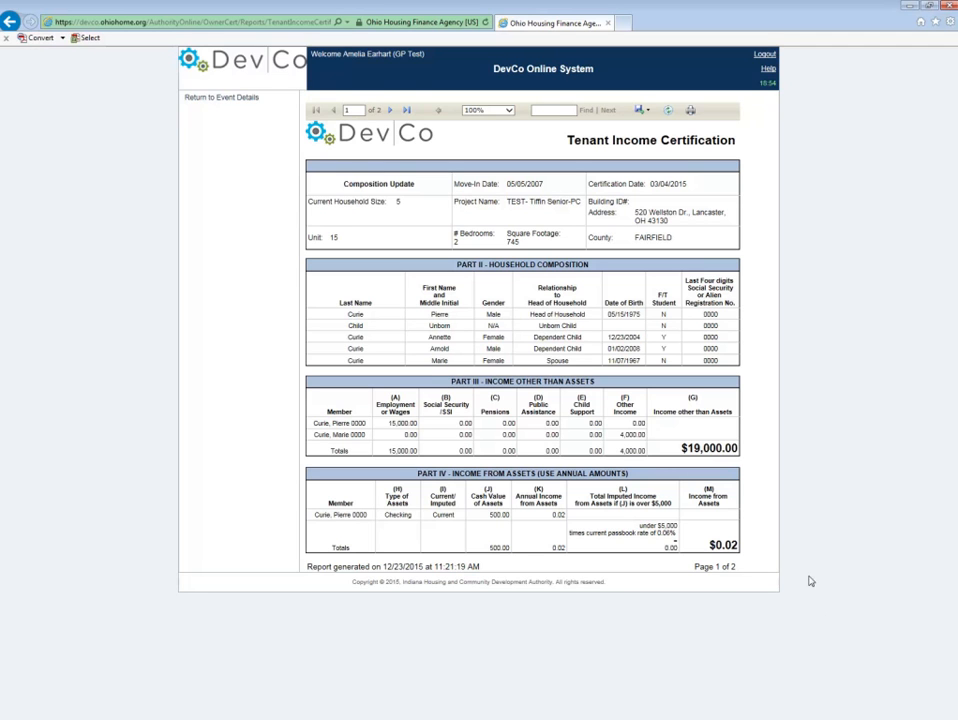
- Export the Tenant Income Certification report as a PDF and open the file in Adobe Acrobat
left_click(645, 111)
left_click(659, 143)
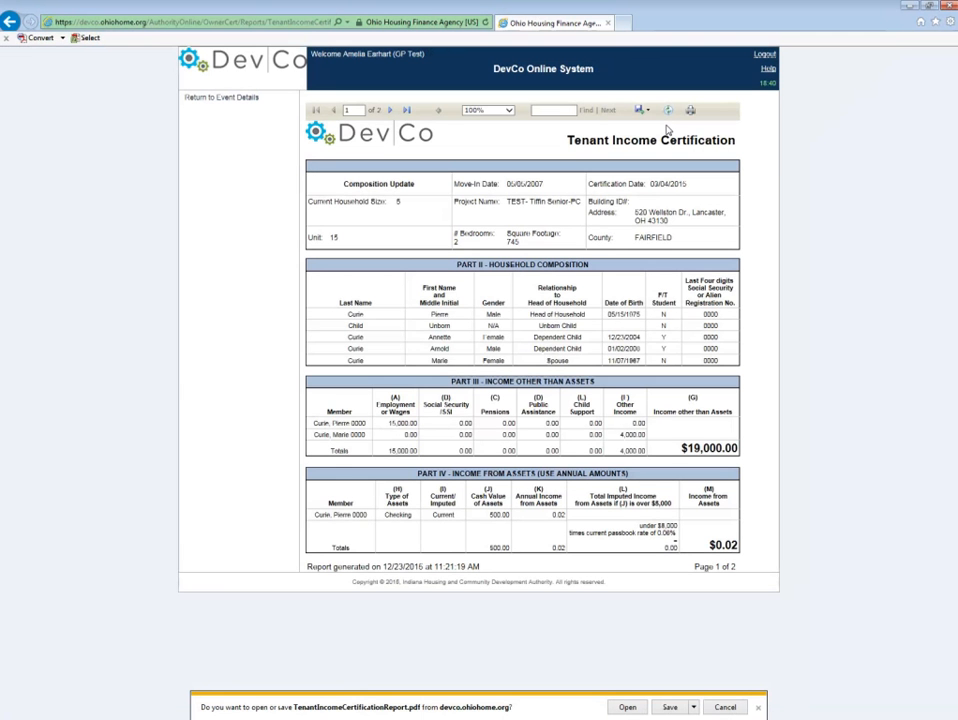
left_click(629, 709)
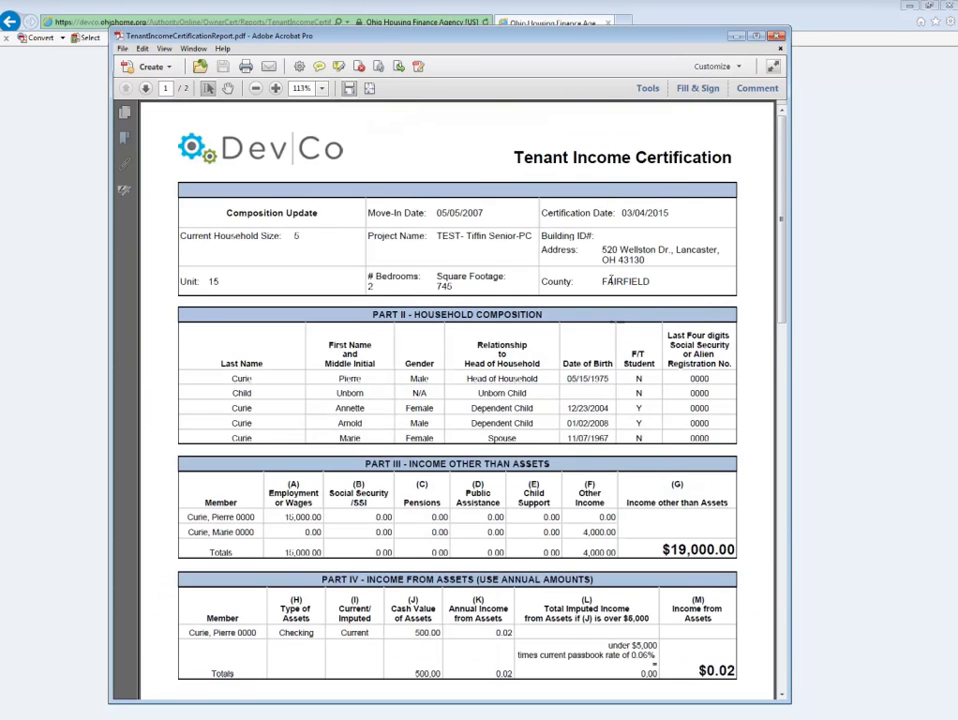
- Review both pages of the certification PDF, covering household composition, income, assets, rent, student status, demographics and signatures
scroll(617, 259, "down", 3)
scroll(627, 259, "up", 3)
scroll(562, 338, "down", 8)
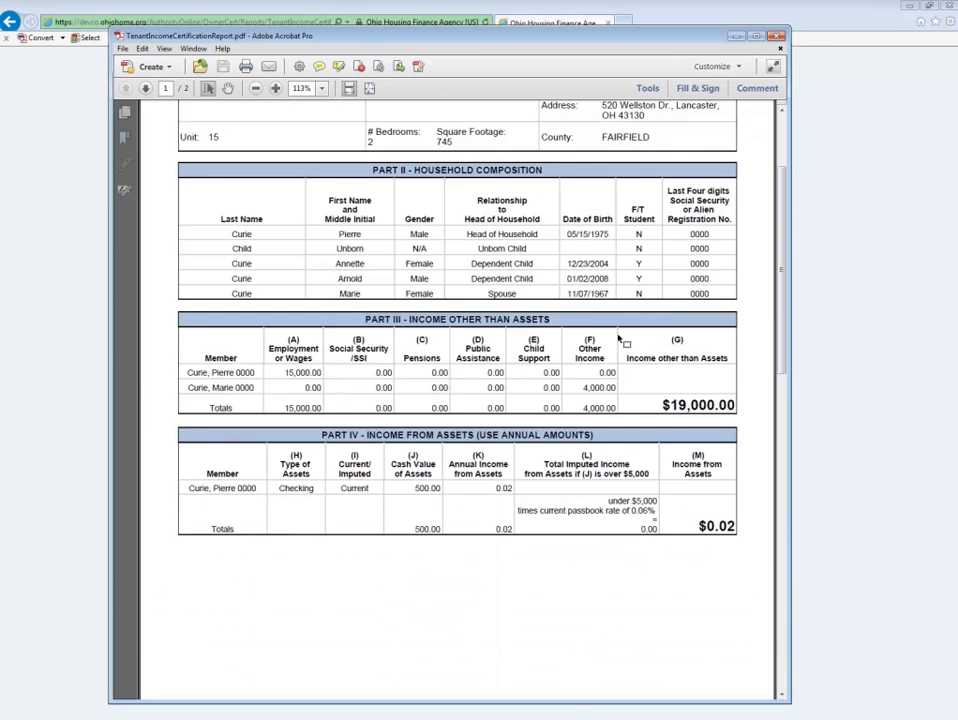
scroll(680, 410, "down", 2)
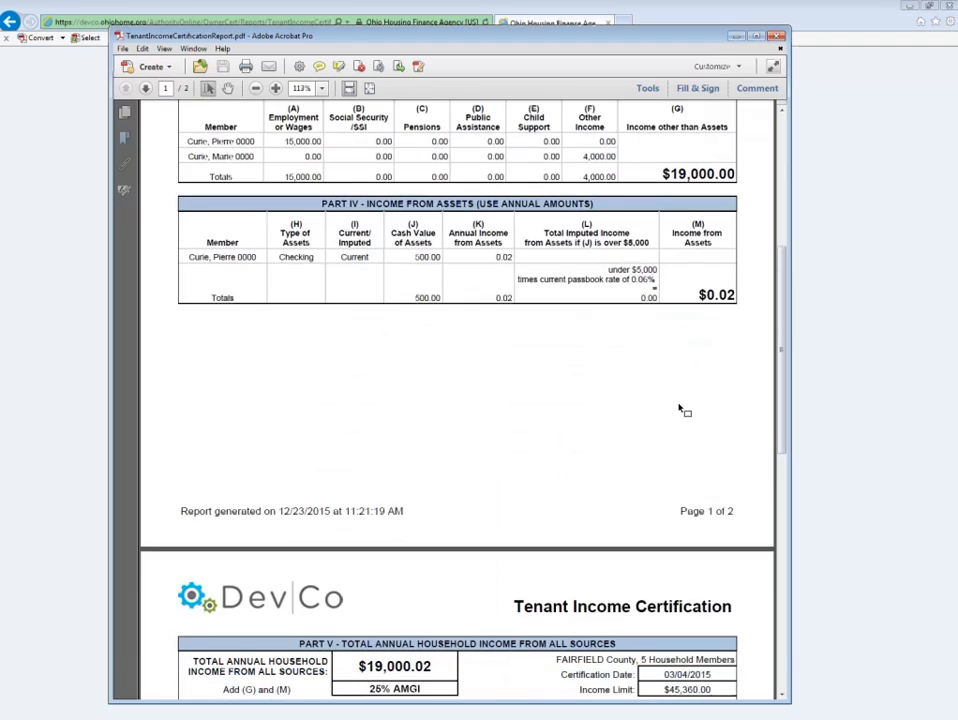
scroll(680, 410, "down", 11)
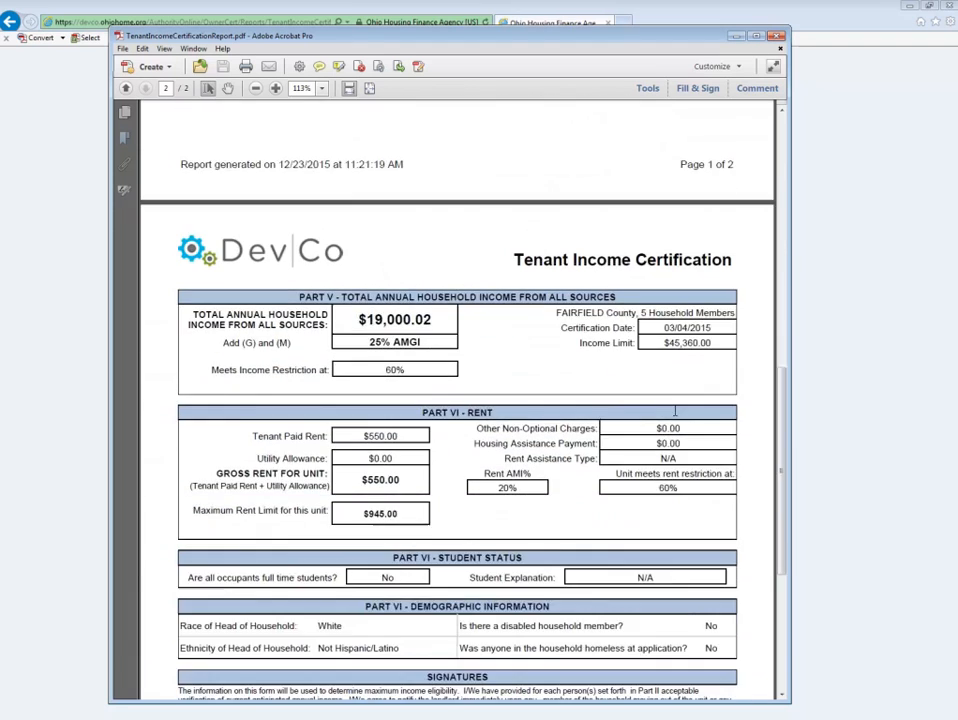
scroll(676, 414, "down", 3)
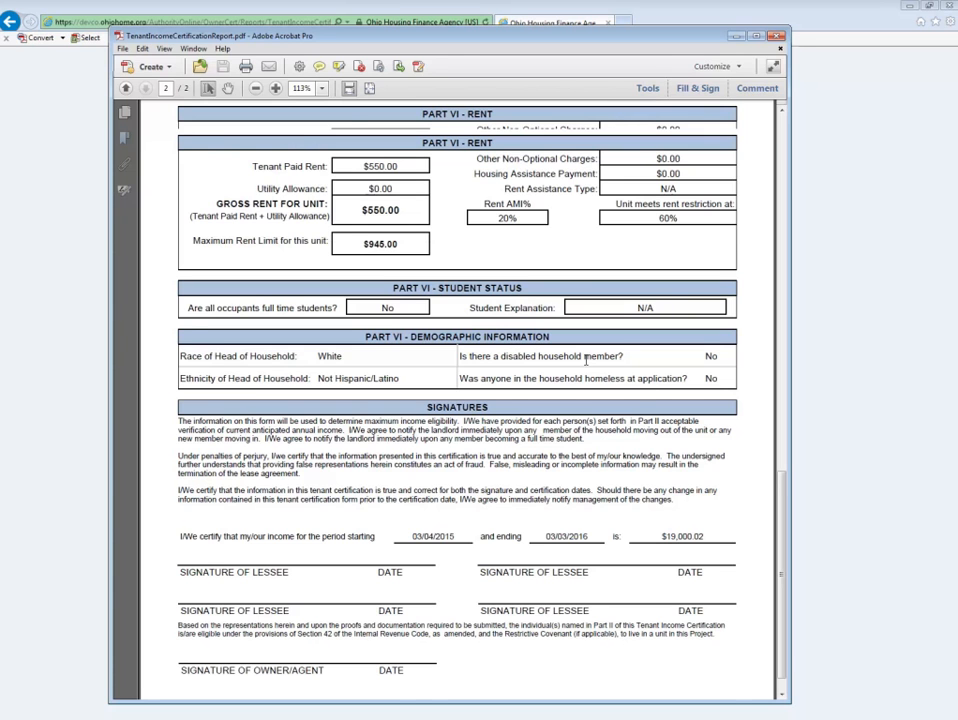
scroll(423, 280, "up", 2)
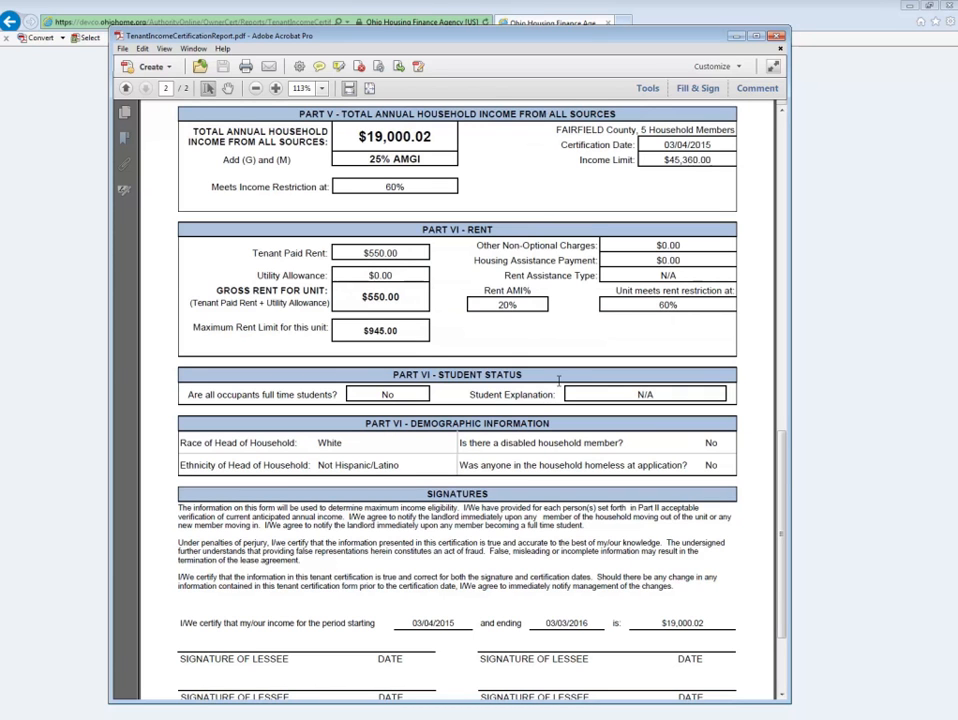
scroll(555, 365, "up", 10)
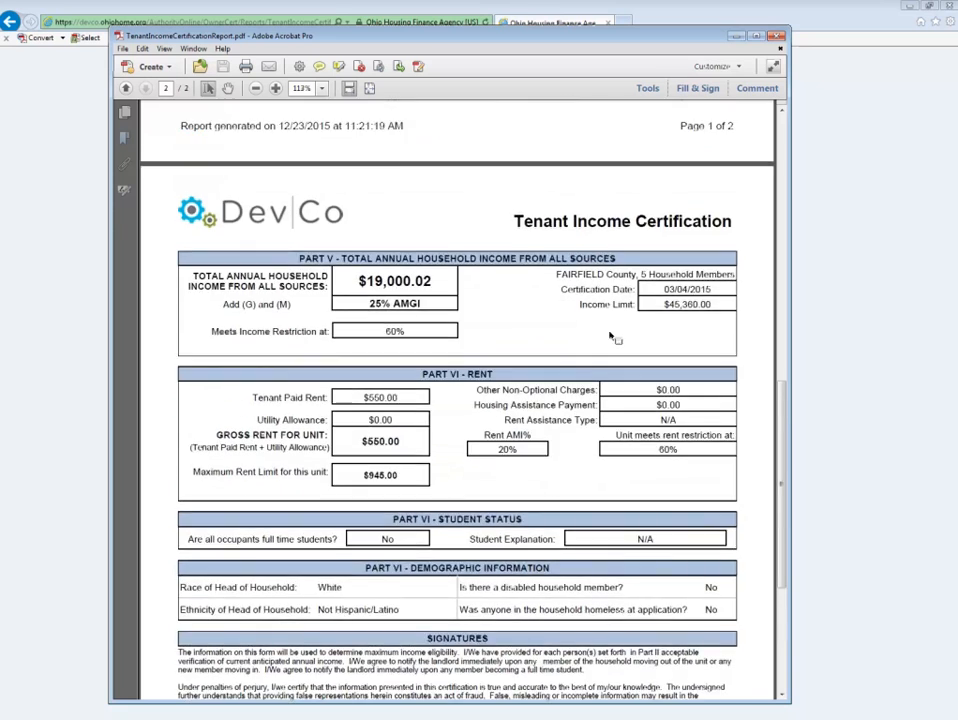
scroll(607, 326, "up", 3)
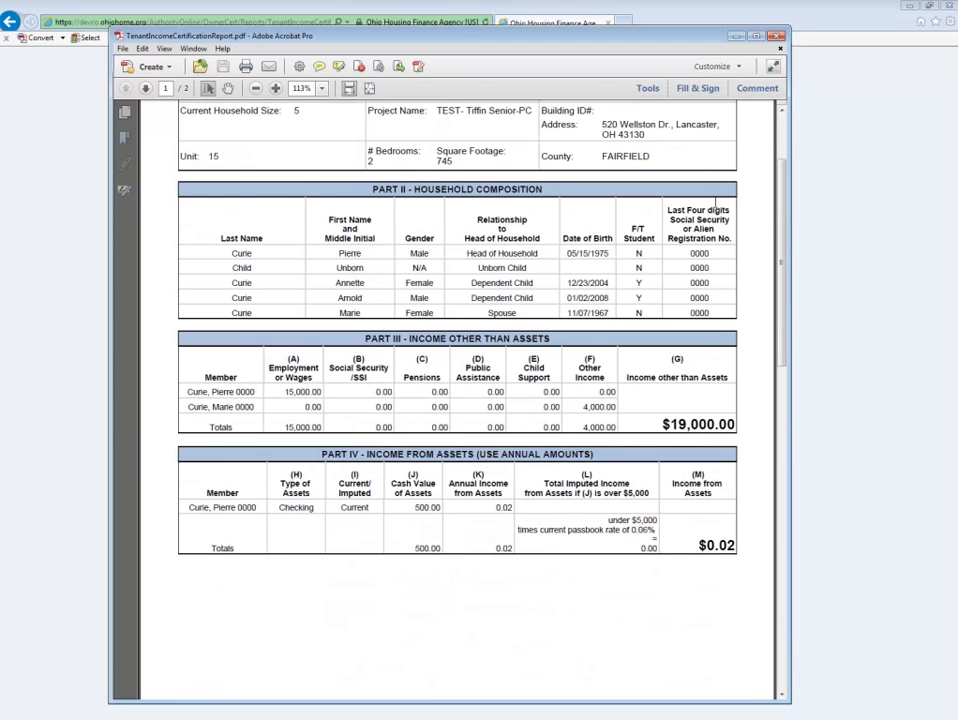
scroll(476, 136, "up", 3)
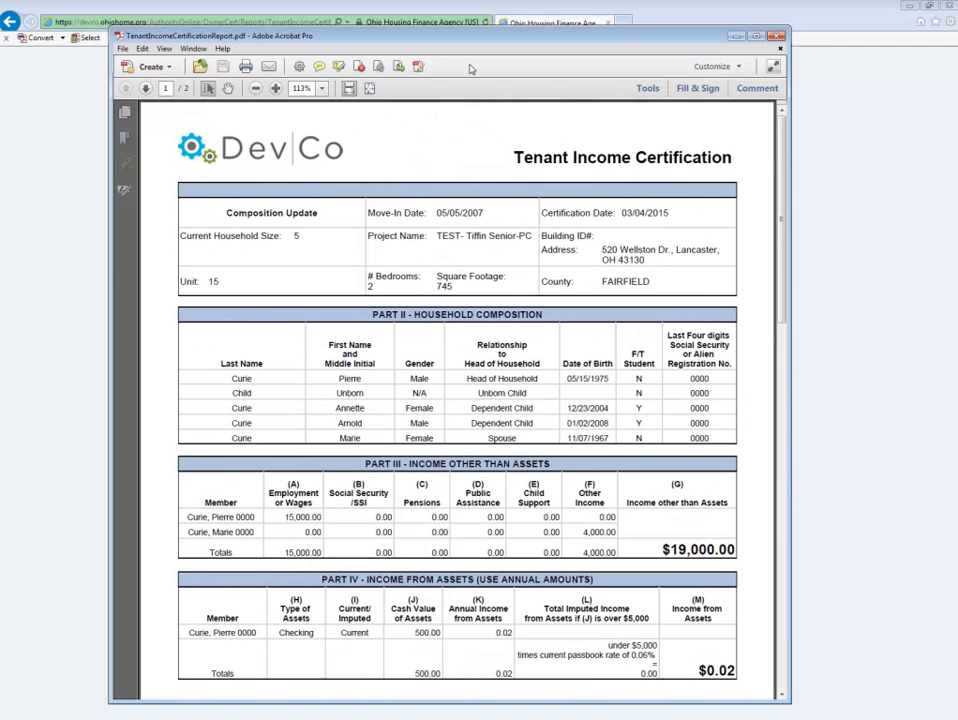